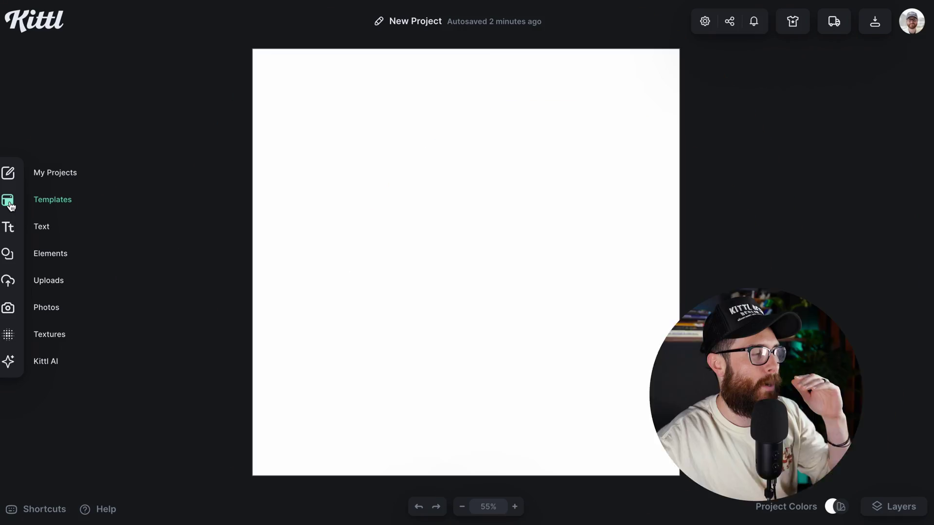
- Load the bookmarked Do It For Love template onto the canvas and close the template library
{"action": "left_click", "coordinate": [9, 200]}
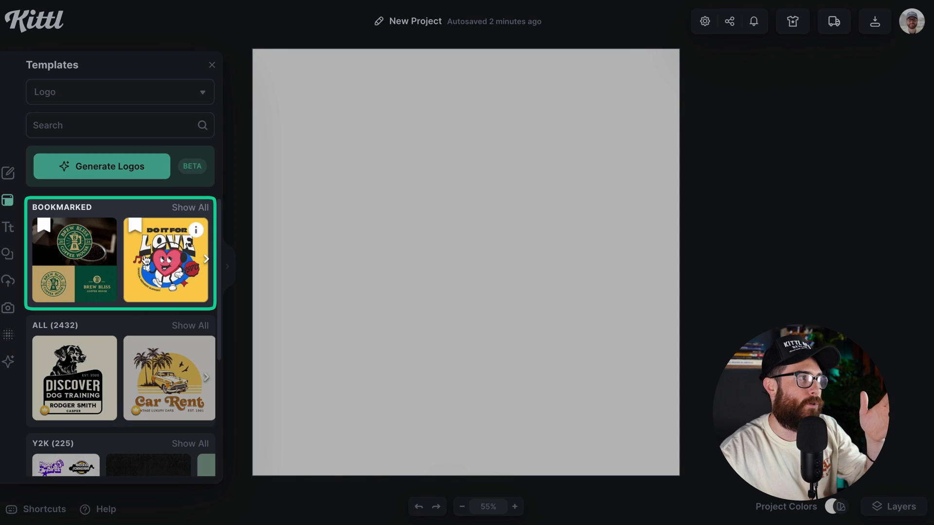
{"action": "scroll", "coordinate": [151, 262], "scroll_direction": "right", "scroll_amount": 2}
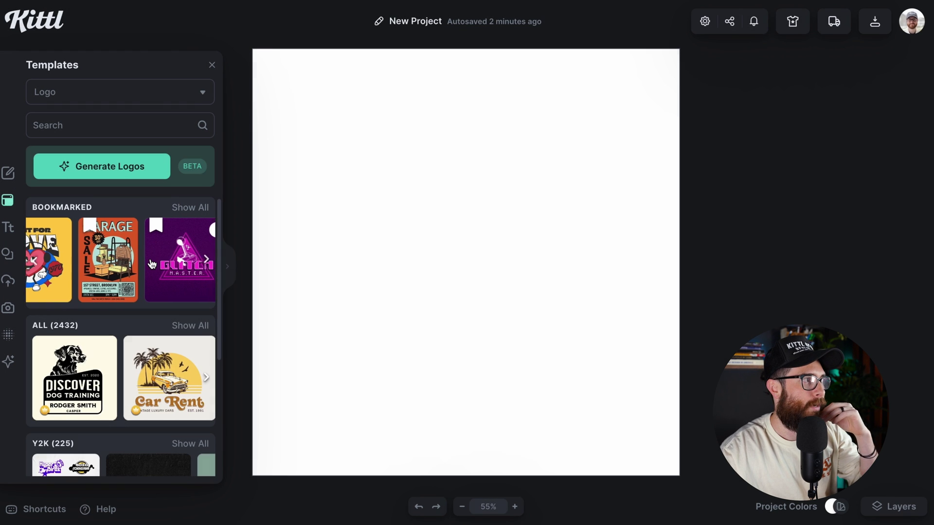
{"action": "scroll", "coordinate": [153, 264], "scroll_direction": "left", "scroll_amount": 2}
{"action": "left_click", "coordinate": [154, 263]}
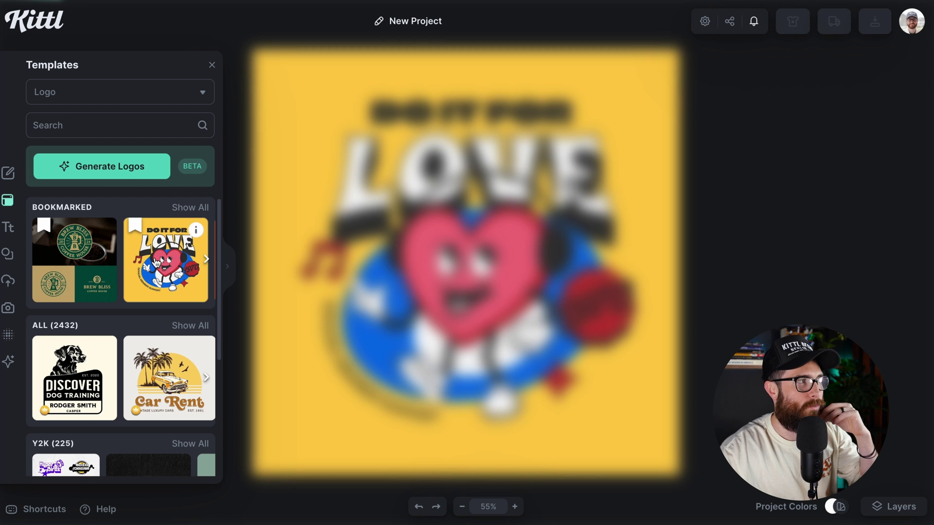
{"action": "left_click", "coordinate": [213, 65]}
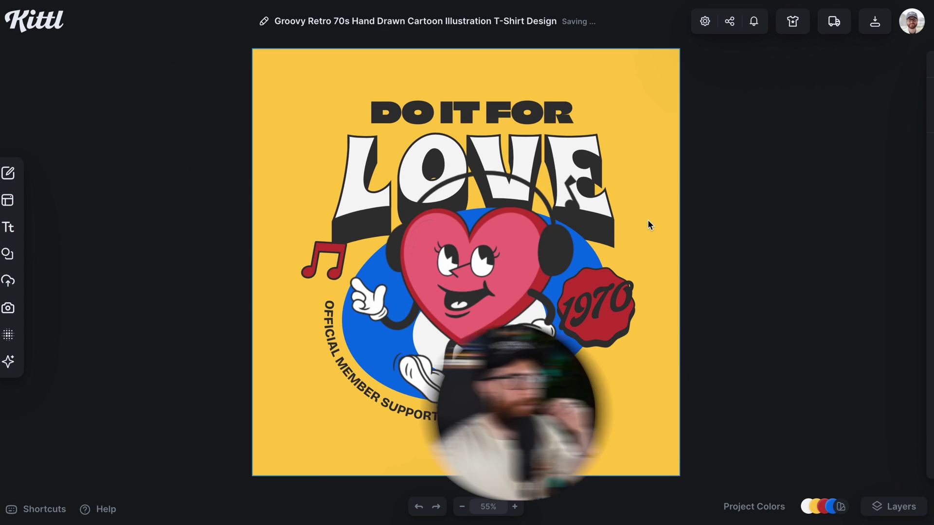
- Show the canvas Settings and the Textures library, paging to more Grunge textures
{"action": "left_click", "coordinate": [648, 225]}
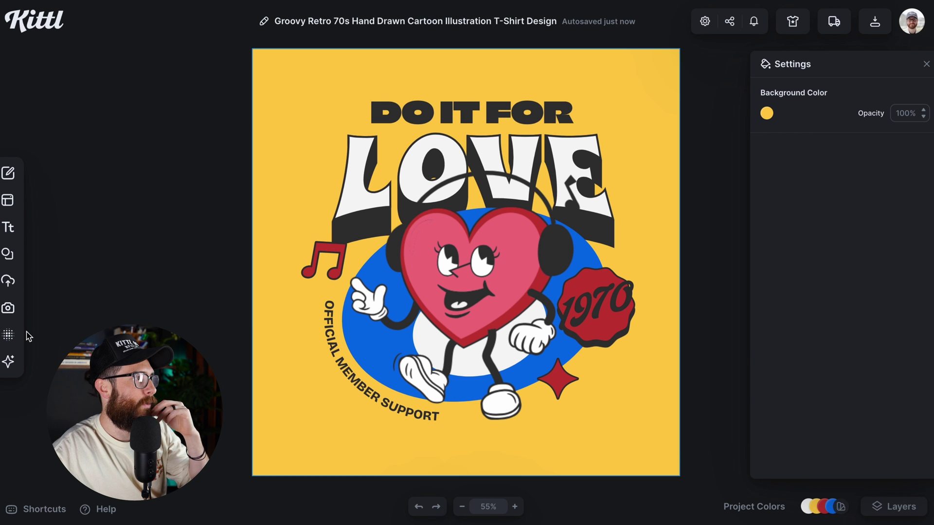
{"action": "left_click", "coordinate": [14, 336]}
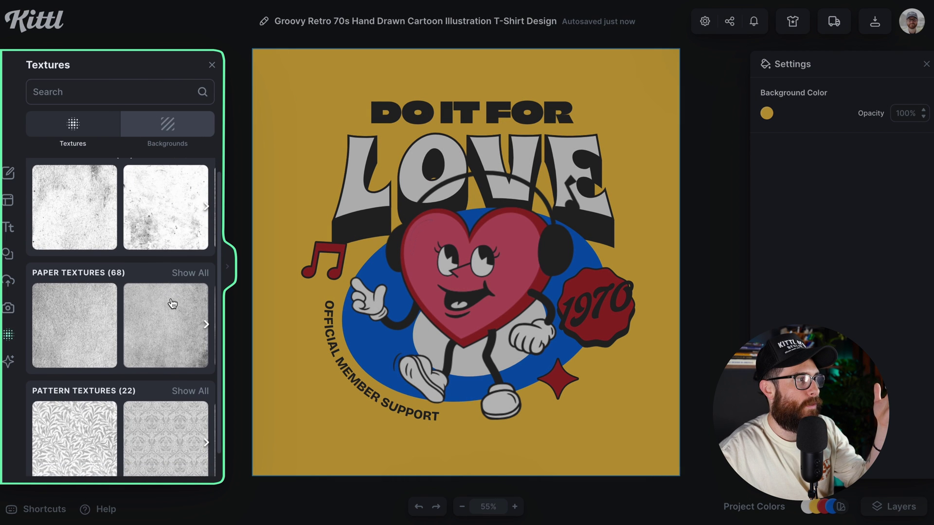
{"action": "left_click", "coordinate": [207, 220]}
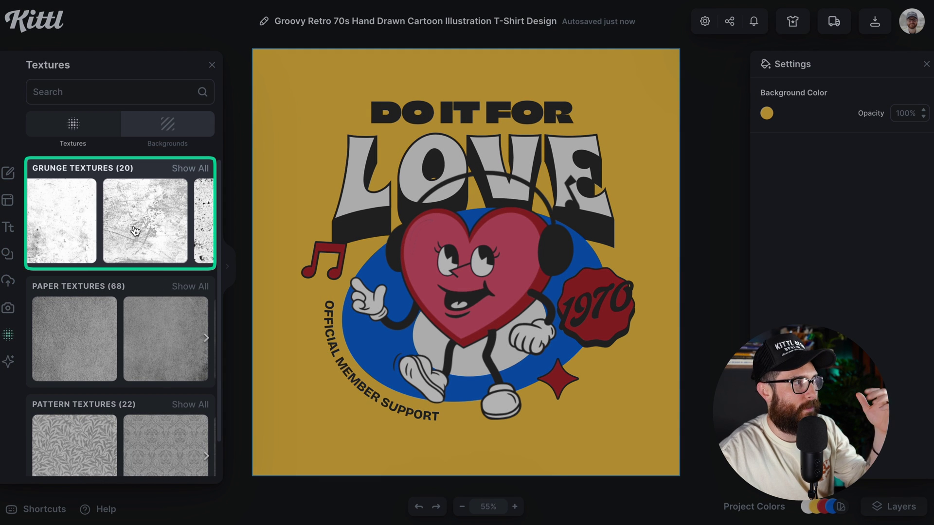
- Apply the second Grunge texture, blended in Color Burn at 100 opacity
{"action": "left_click", "coordinate": [159, 228]}
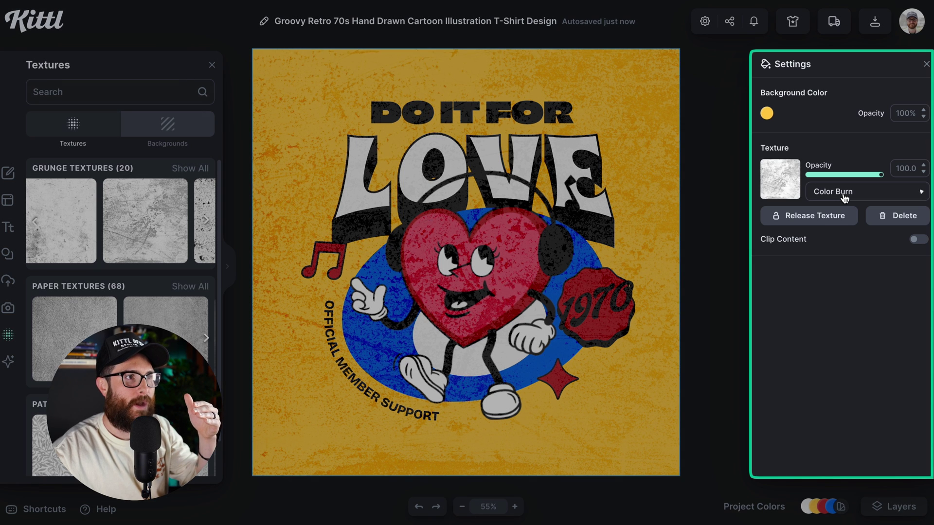
- Try Multiply and Overlay as the texture blend mode, settling on Alpha Mask
{"action": "left_click", "coordinate": [844, 197]}
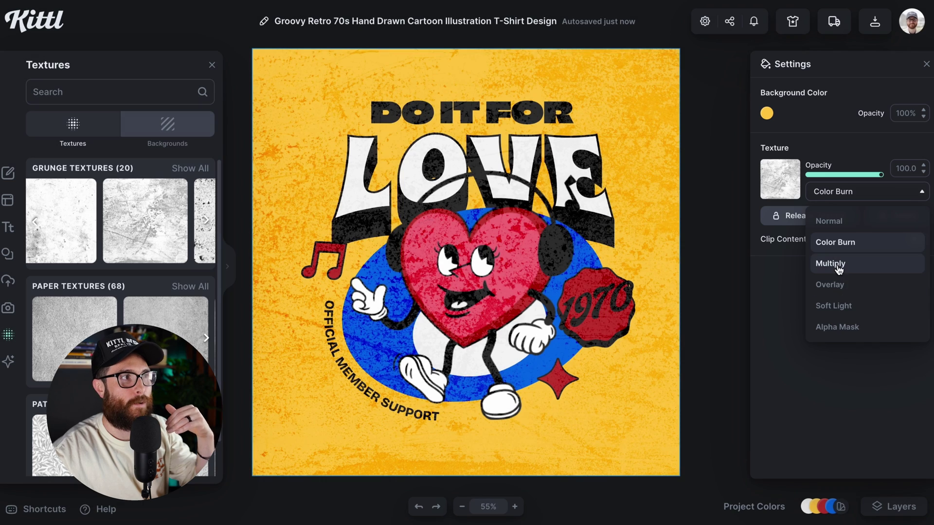
{"action": "left_click", "coordinate": [839, 268]}
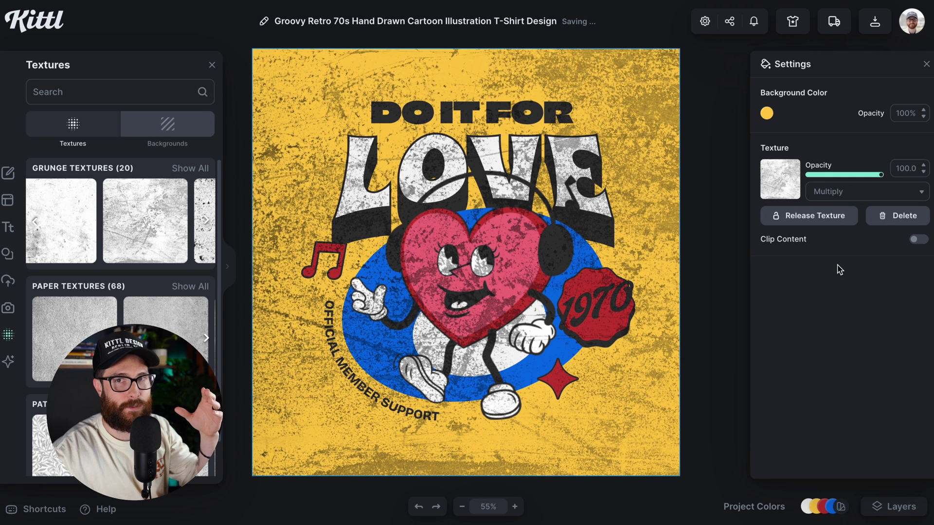
{"action": "left_click", "coordinate": [864, 195]}
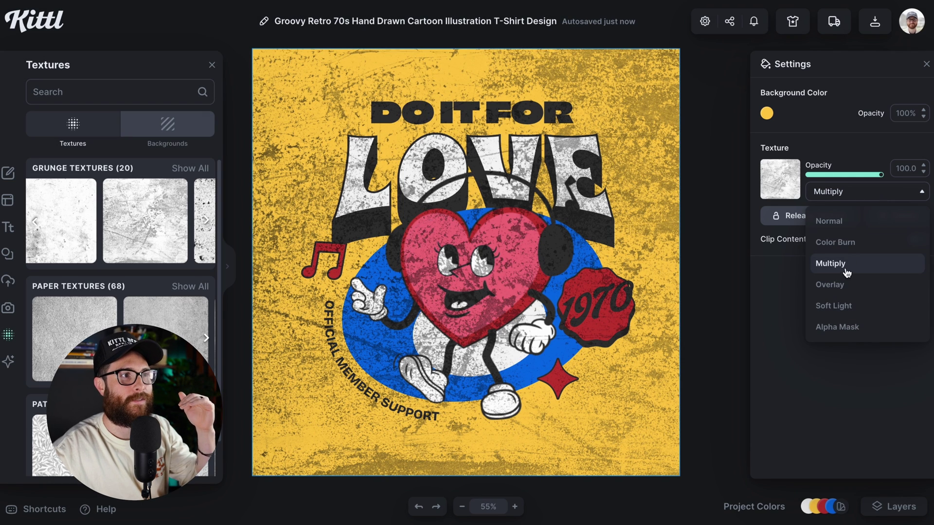
{"action": "left_click", "coordinate": [837, 287]}
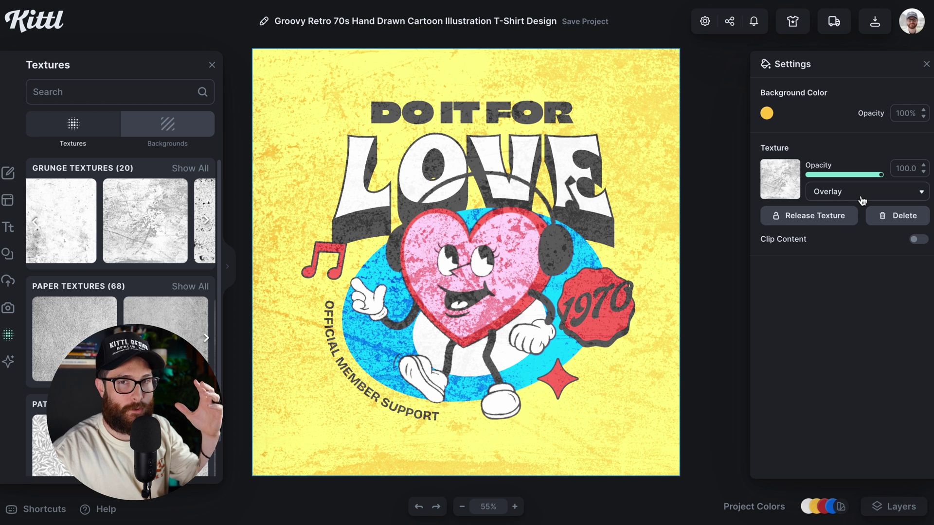
{"action": "left_click", "coordinate": [863, 199]}
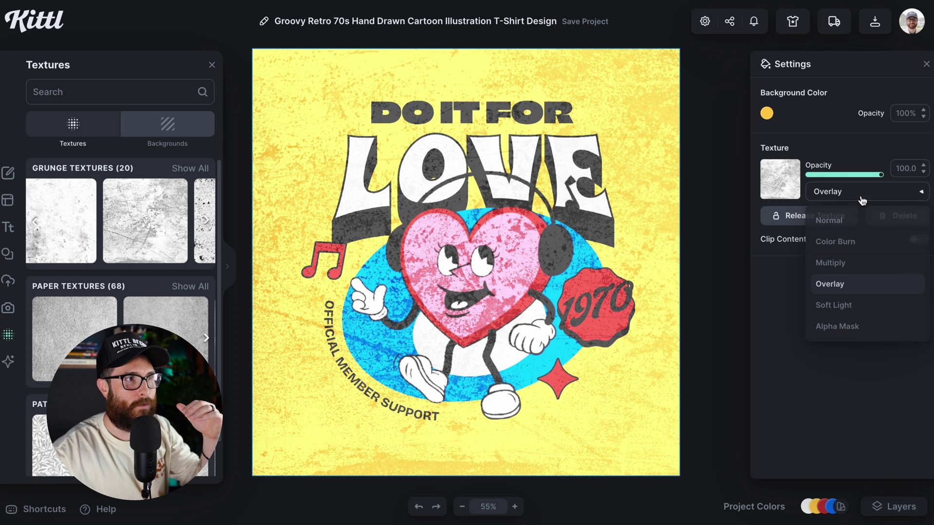
{"action": "left_click", "coordinate": [835, 331]}
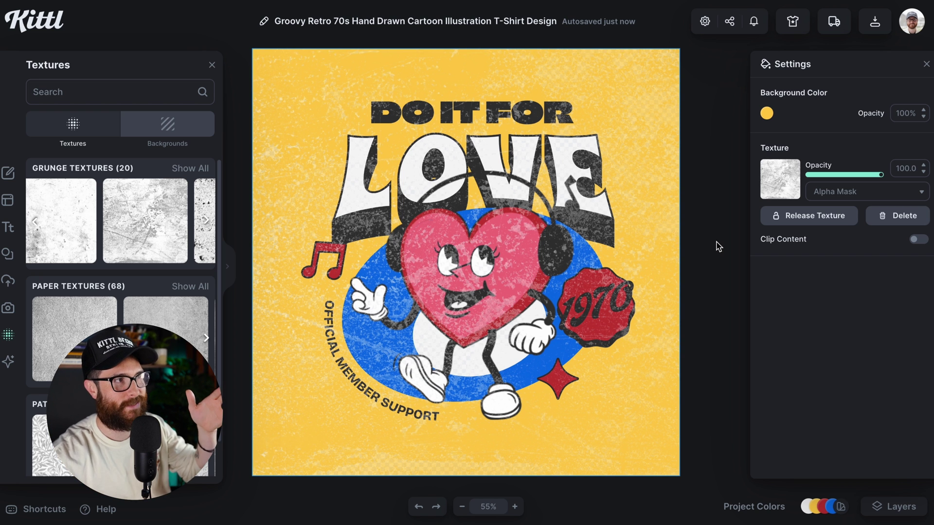
{"action": "scroll", "coordinate": [702, 248], "scroll_direction": "up", "scroll_amount": 5}
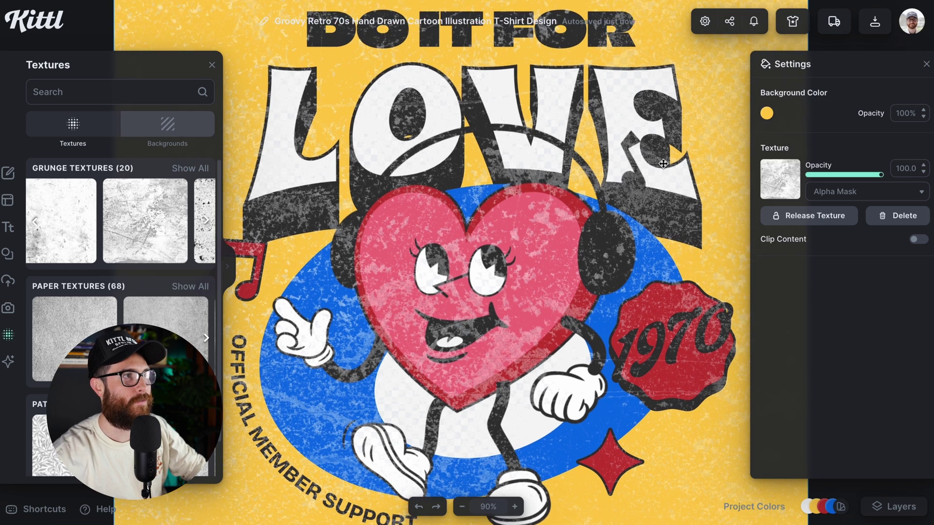
{"action": "scroll", "coordinate": [663, 163], "scroll_direction": "up", "scroll_amount": 5}
{"action": "scroll", "coordinate": [635, 236], "scroll_direction": "up", "scroll_amount": 3}
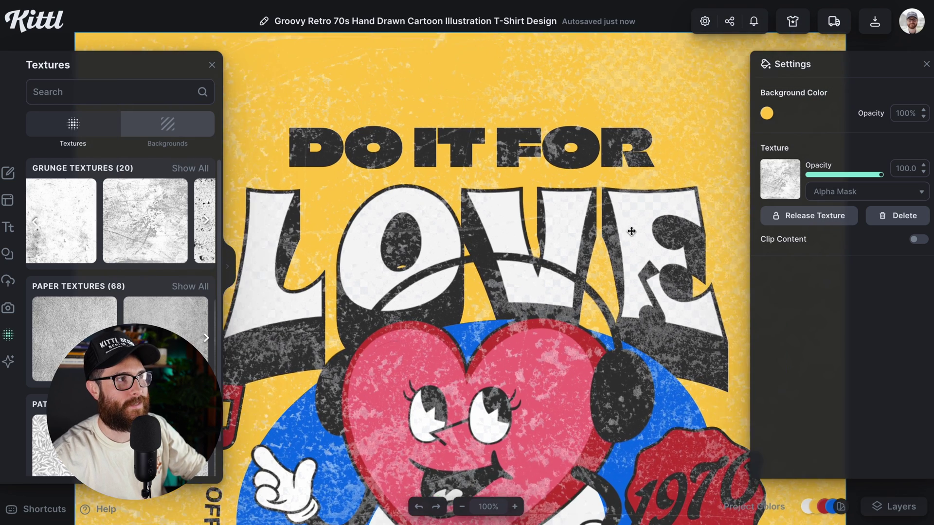
{"action": "scroll", "coordinate": [669, 199], "scroll_direction": "up", "scroll_amount": 2}
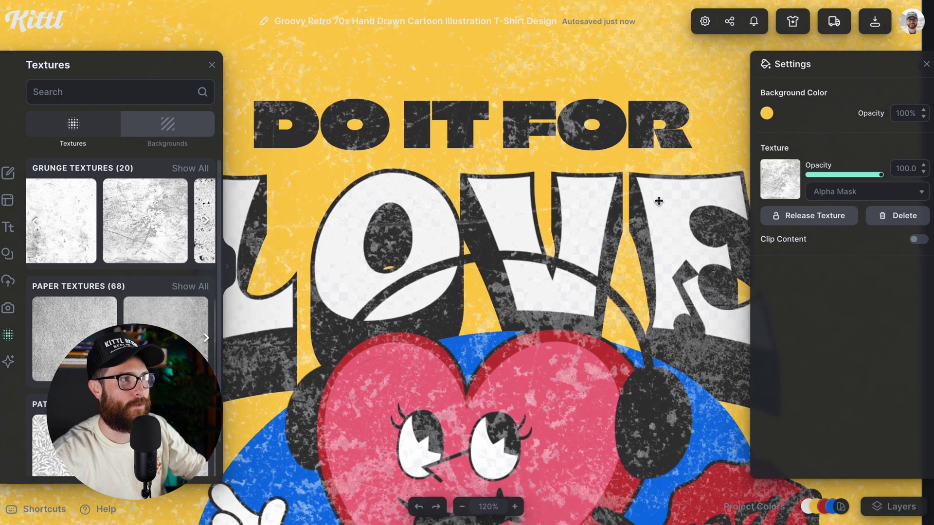
{"action": "scroll", "coordinate": [584, 195], "scroll_direction": "right", "scroll_amount": 5}
{"action": "scroll", "coordinate": [485, 192], "scroll_direction": "down", "scroll_amount": 5}
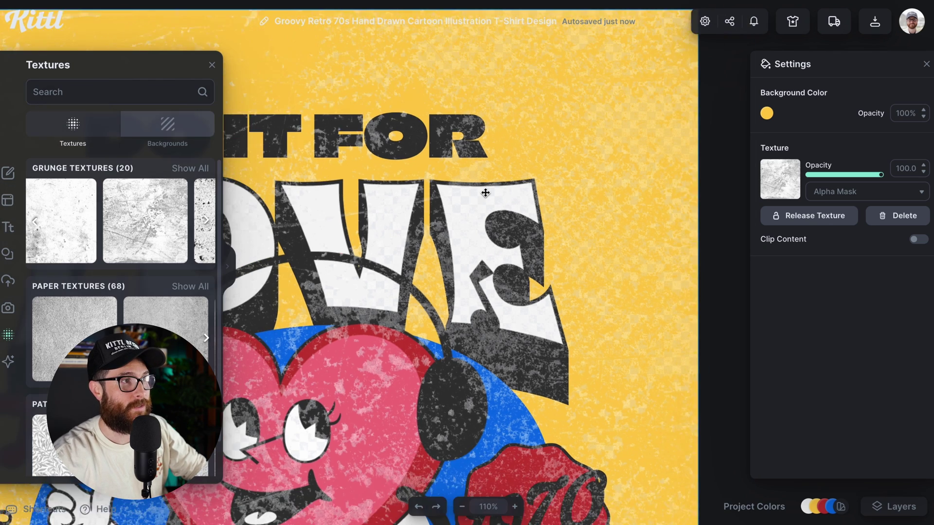
{"action": "scroll", "coordinate": [532, 205], "scroll_direction": "down", "scroll_amount": 3}
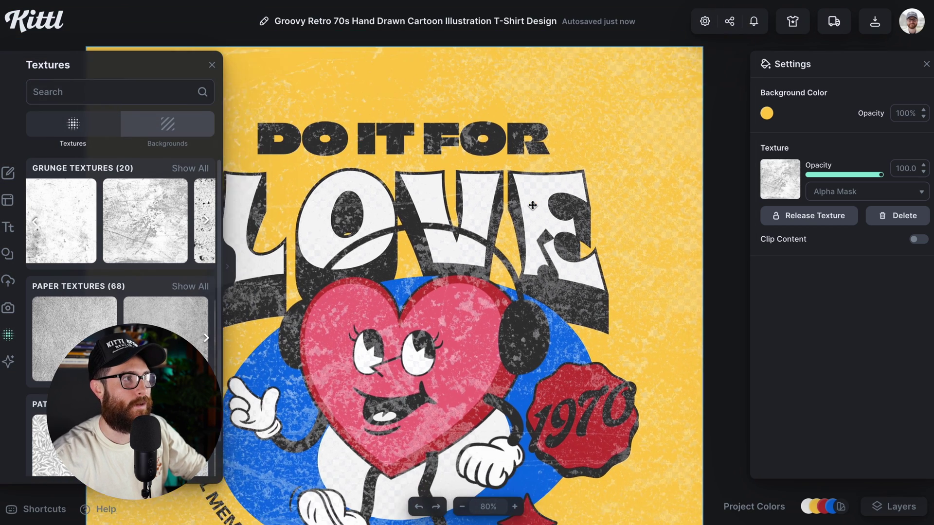
{"action": "scroll", "coordinate": [532, 205], "scroll_direction": "left", "scroll_amount": 5}
{"action": "scroll", "coordinate": [533, 206], "scroll_direction": "right", "scroll_amount": 4}
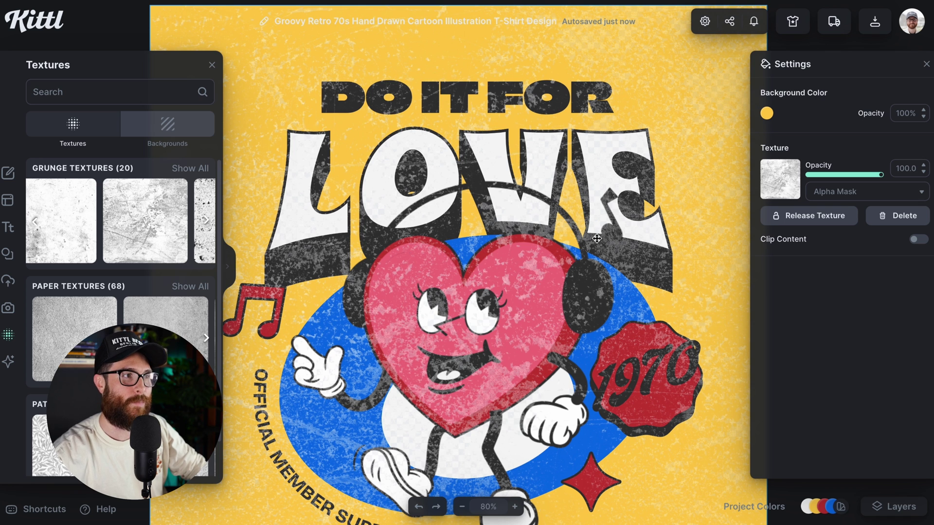
{"action": "scroll", "coordinate": [598, 255], "scroll_direction": "up", "scroll_amount": 1}
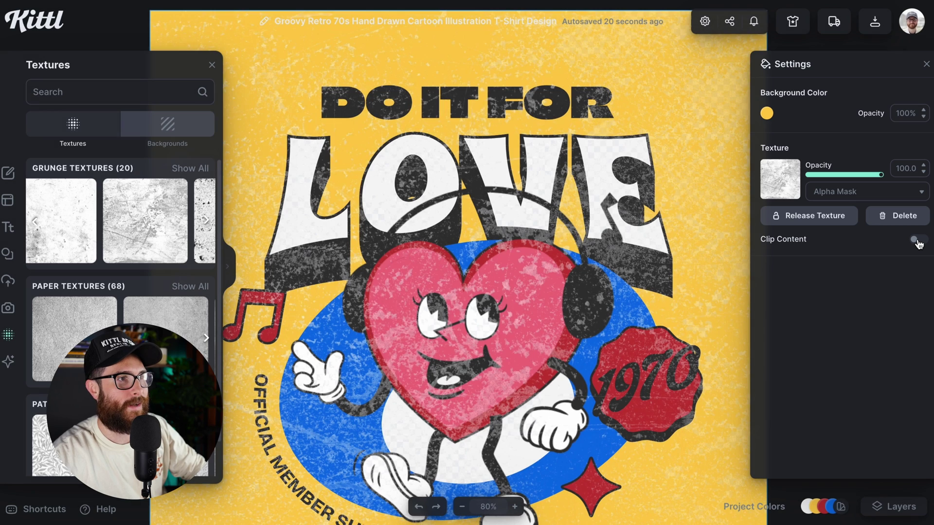
- Turn on Clip Content for the grunge texture and close the Textures library
{"action": "left_click", "coordinate": [917, 240]}
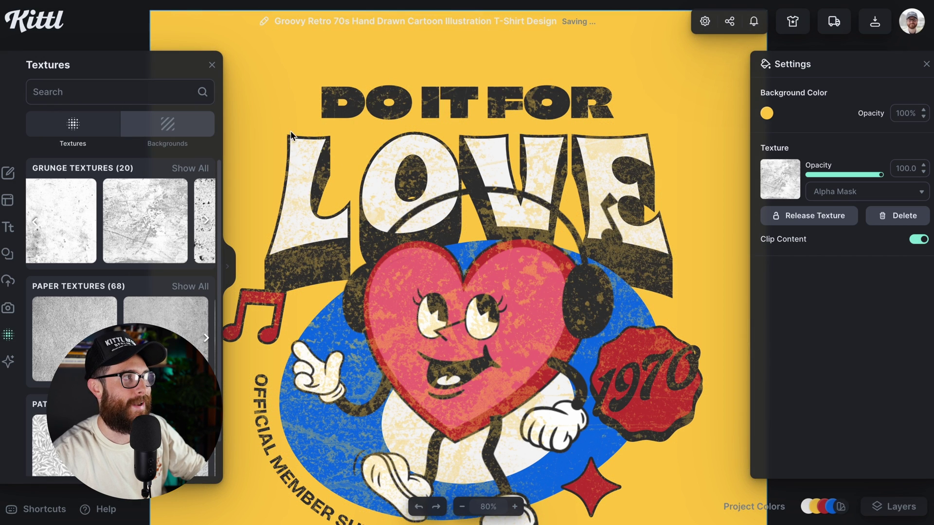
{"action": "left_click", "coordinate": [212, 65]}
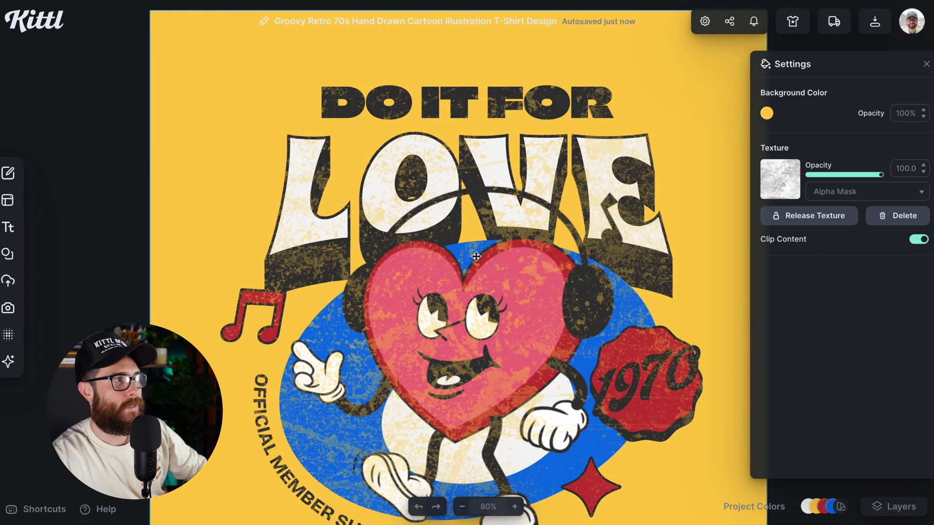
{"action": "scroll", "coordinate": [546, 298], "scroll_direction": "down", "scroll_amount": 1}
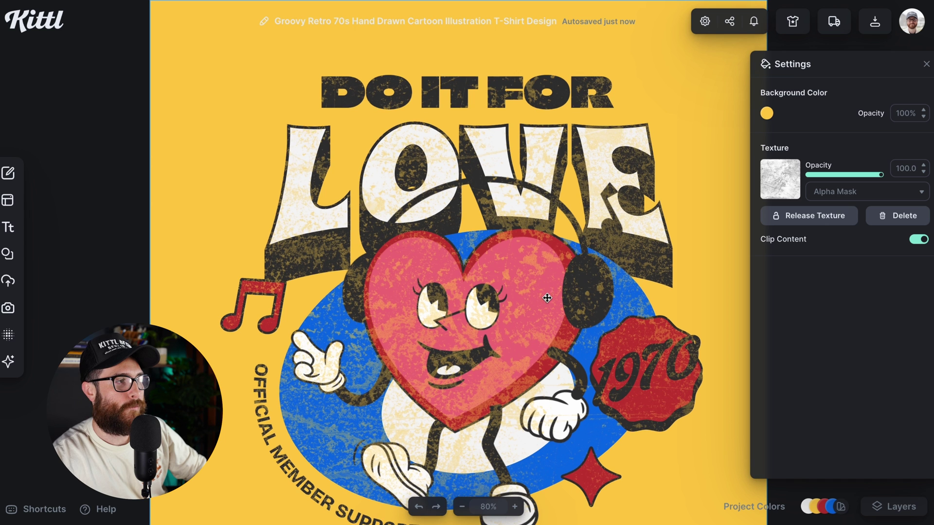
{"action": "scroll", "coordinate": [522, 354], "scroll_direction": "up", "scroll_amount": 1}
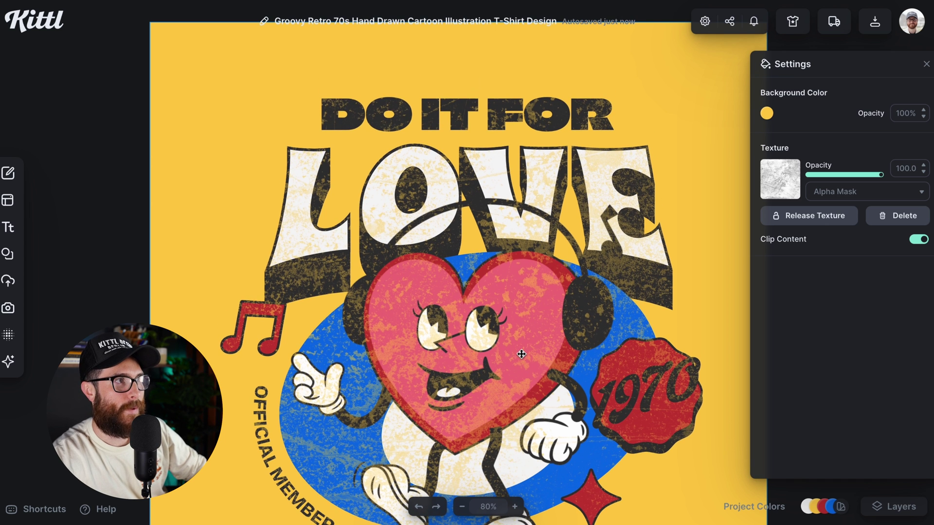
{"action": "scroll", "coordinate": [611, 219], "scroll_direction": "right", "scroll_amount": 3}
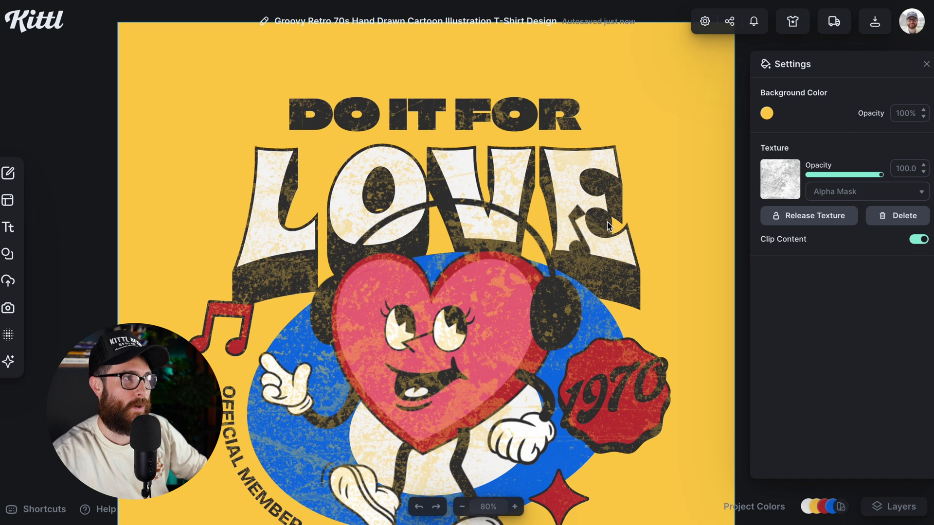
- Set the background colour to orange ffbc47
{"action": "left_click", "coordinate": [766, 114]}
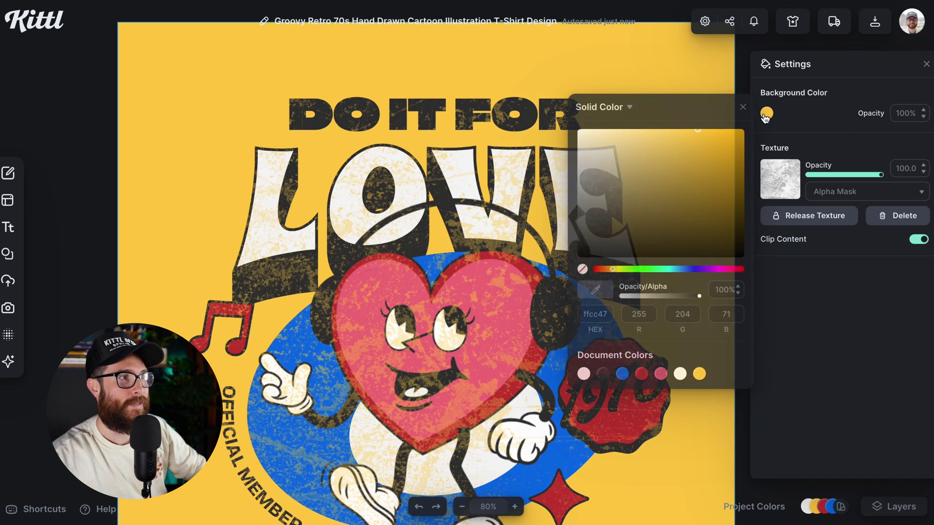
{"action": "left_click", "coordinate": [600, 271]}
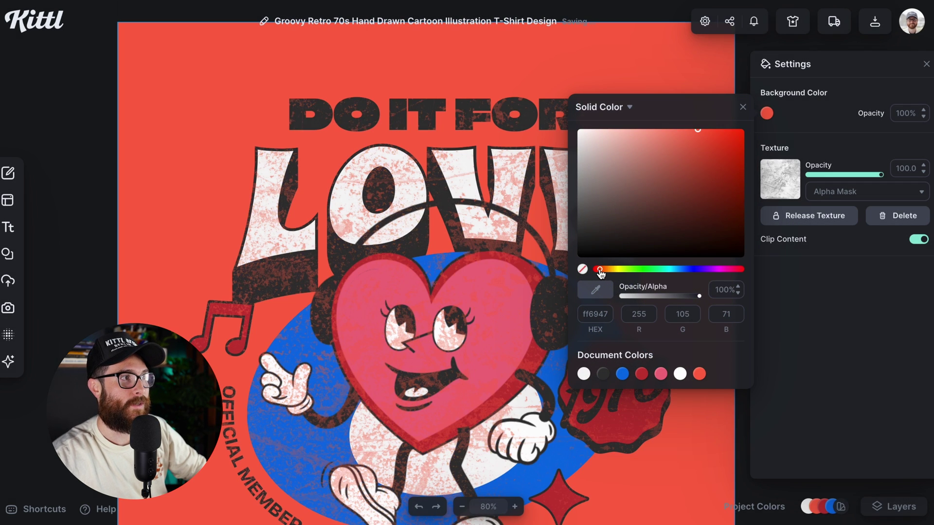
{"action": "left_click", "coordinate": [651, 270]}
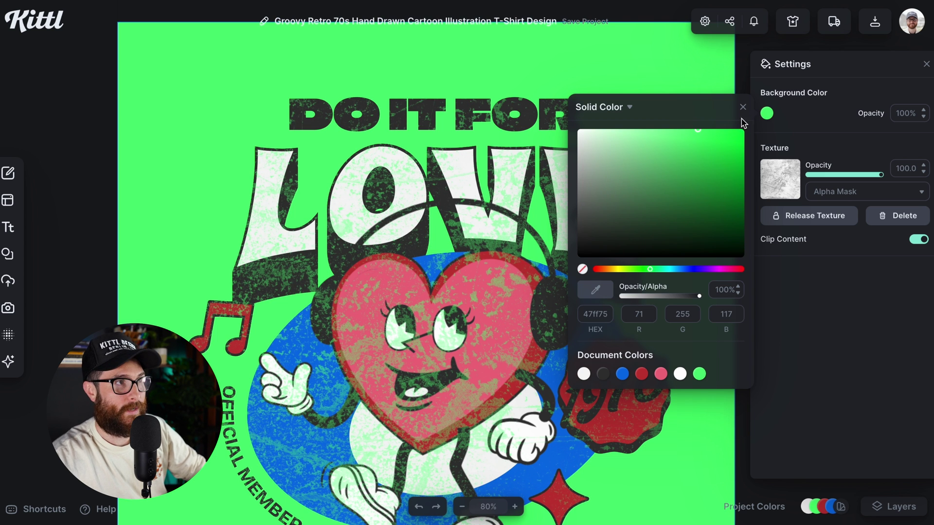
{"action": "left_click", "coordinate": [610, 270]}
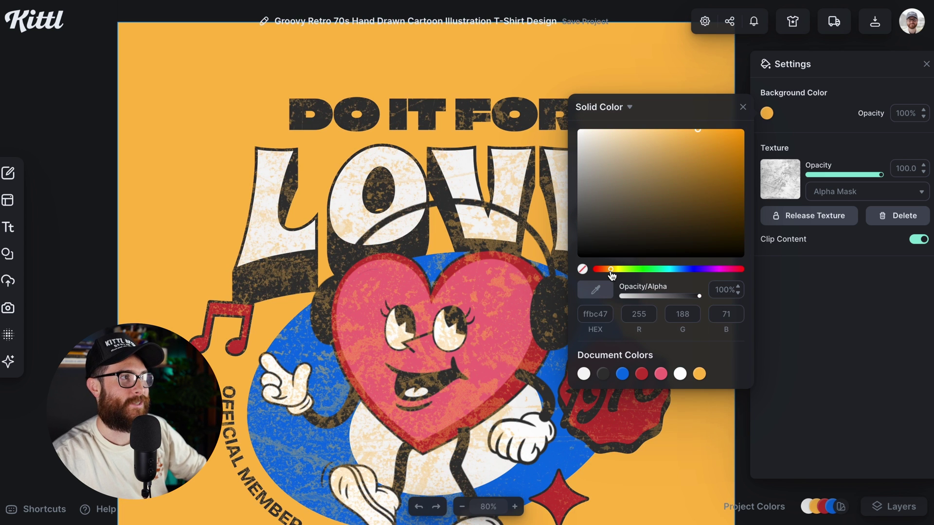
{"action": "left_click", "coordinate": [742, 106]}
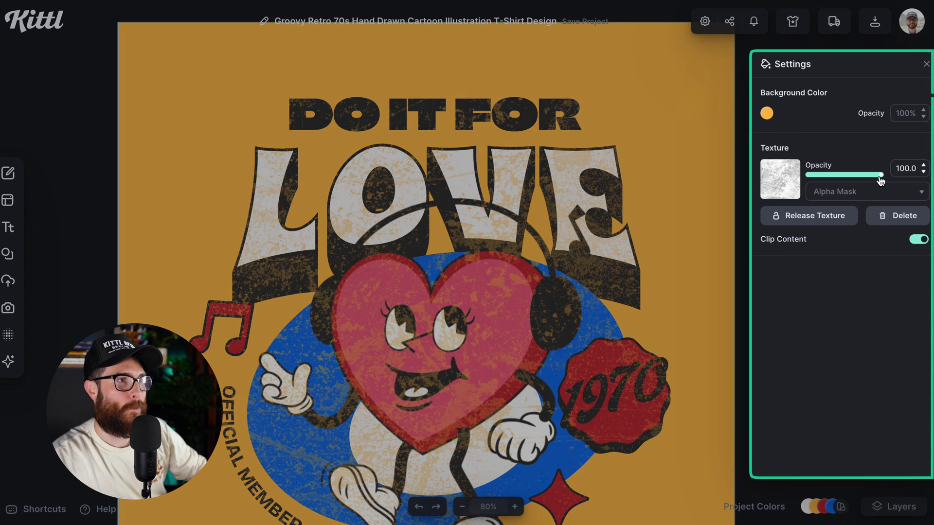
{"action": "left_click_drag", "start_coordinate": [881, 181], "coordinate": [856, 177]}
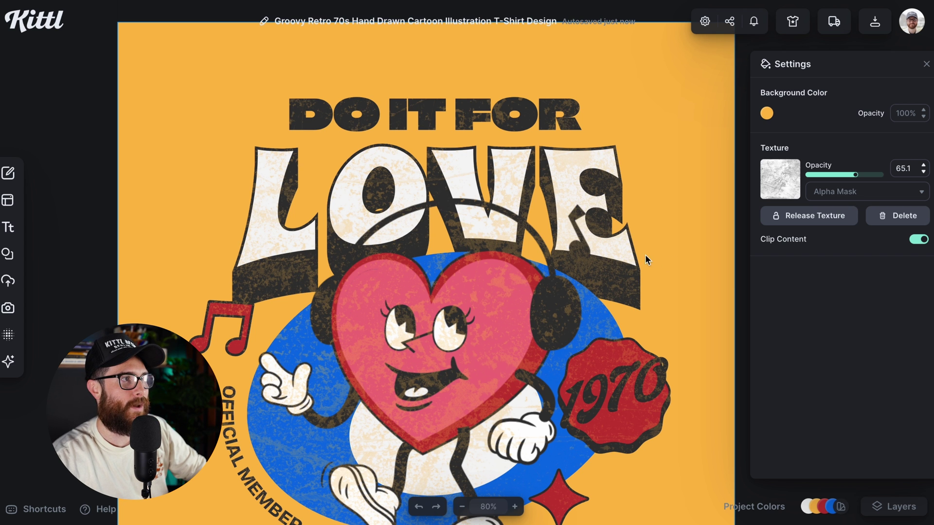
{"action": "scroll", "coordinate": [603, 264], "scroll_direction": "up", "scroll_amount": 3}
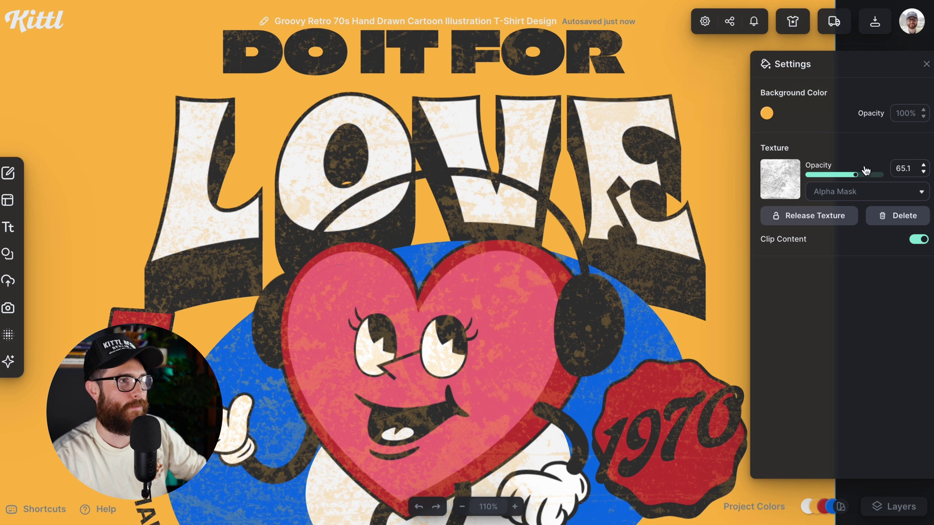
{"action": "left_click_drag", "start_coordinate": [858, 179], "coordinate": [880, 176]}
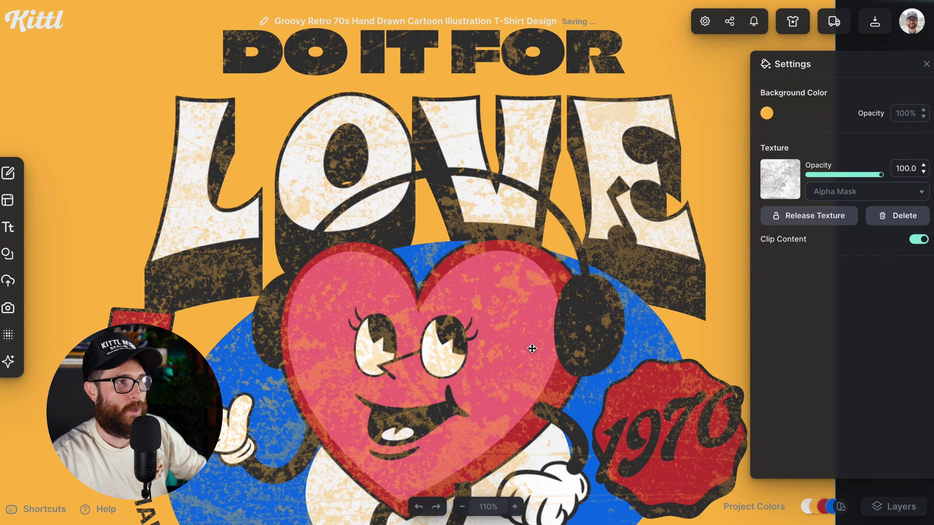
{"action": "scroll", "coordinate": [532, 349], "scroll_direction": "down", "scroll_amount": 5}
{"action": "scroll", "coordinate": [532, 348], "scroll_direction": "down", "scroll_amount": 2}
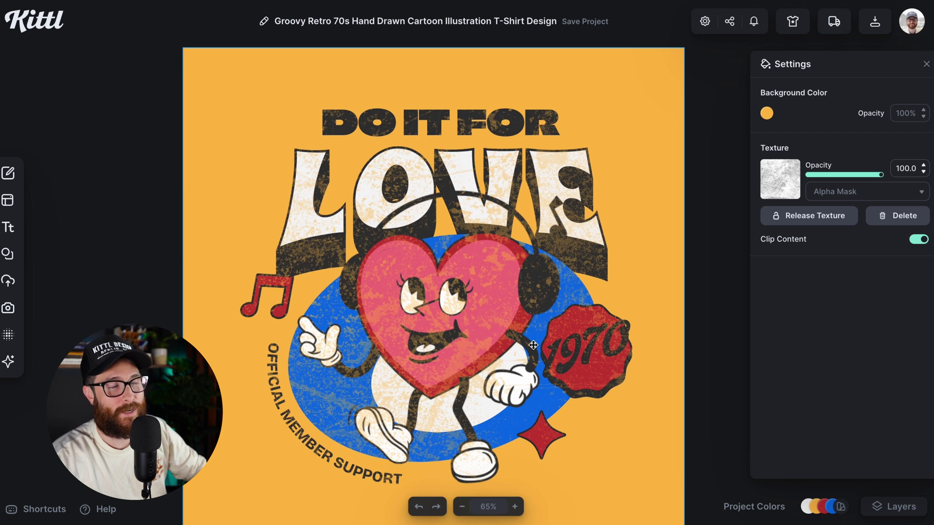
{"action": "scroll", "coordinate": [533, 346], "scroll_direction": "down", "scroll_amount": 1}
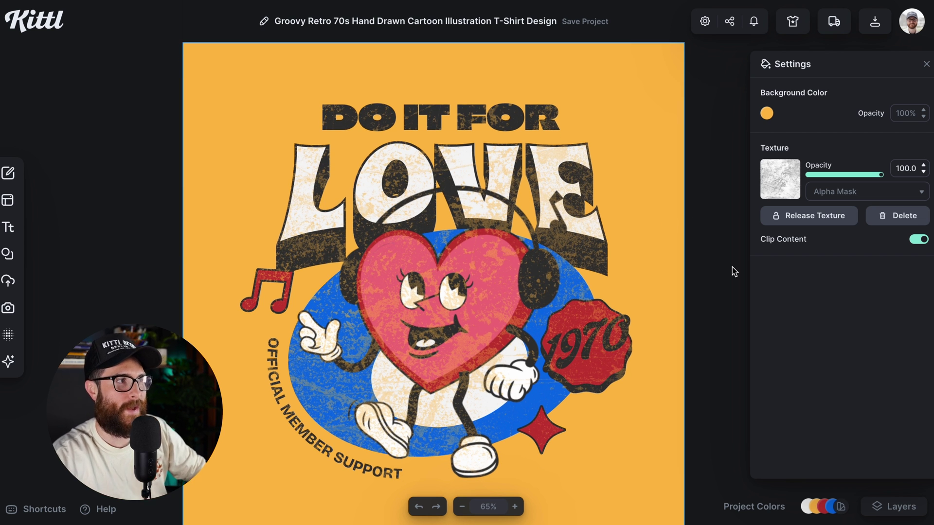
- Bring up the Textures library and scroll down to the Crack Textures section
{"action": "scroll", "coordinate": [294, 258], "scroll_direction": "down", "scroll_amount": 1}
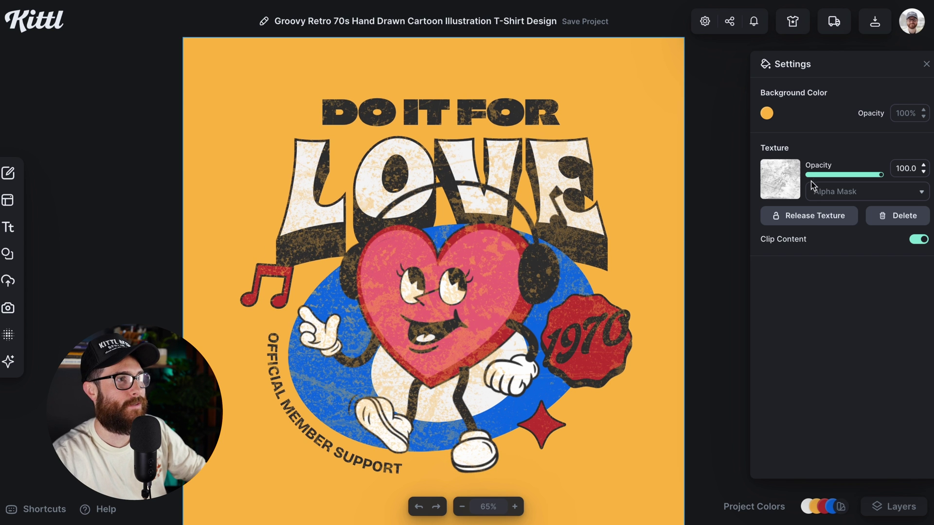
{"action": "left_click", "coordinate": [5, 336]}
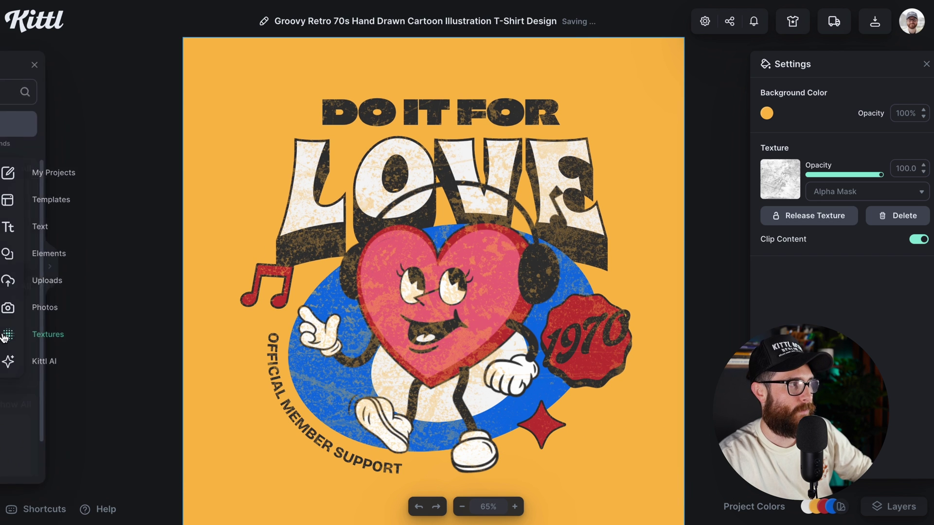
{"action": "scroll", "coordinate": [115, 317], "scroll_direction": "down", "scroll_amount": 1}
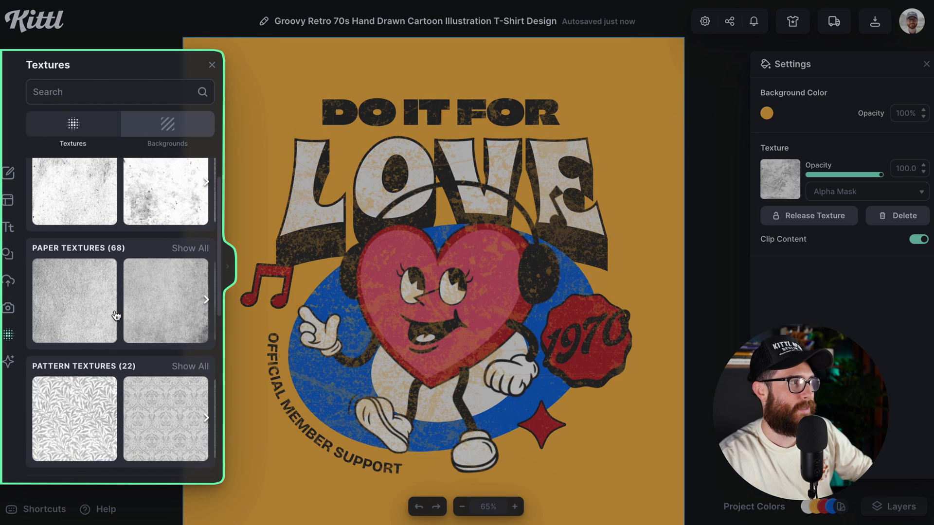
{"action": "scroll", "coordinate": [100, 246], "scroll_direction": "down", "scroll_amount": 5}
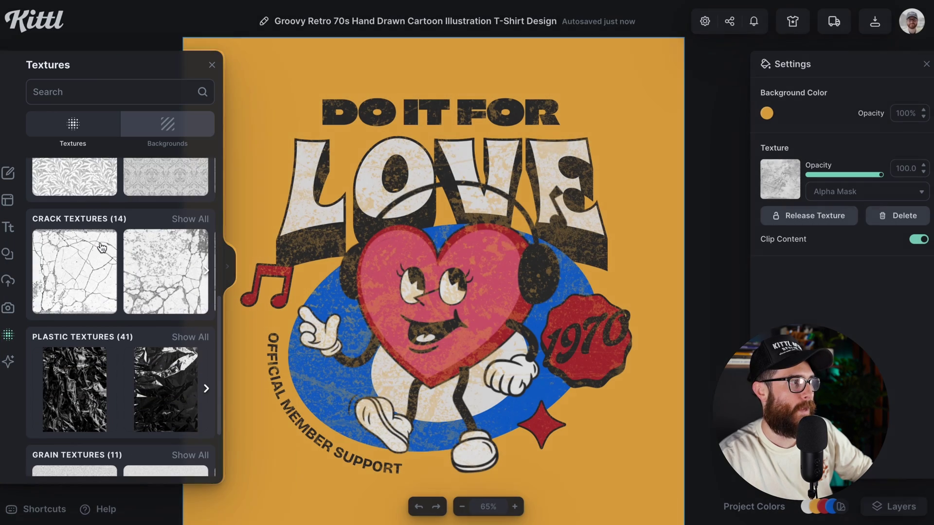
{"action": "scroll", "coordinate": [101, 247], "scroll_direction": "down", "scroll_amount": 1}
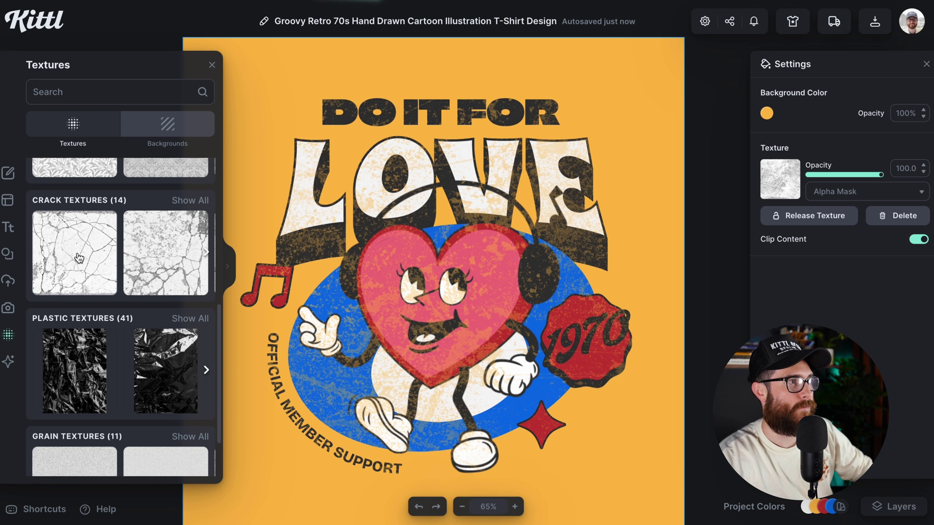
- Apply the first Crack texture, close the library, and zoom to inspect the cracks
{"action": "left_click", "coordinate": [79, 258]}
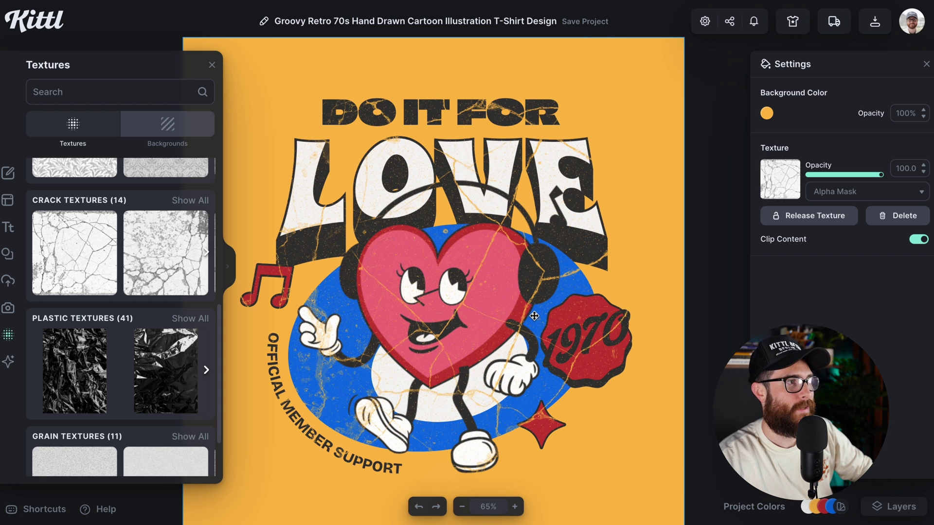
{"action": "left_click", "coordinate": [211, 65]}
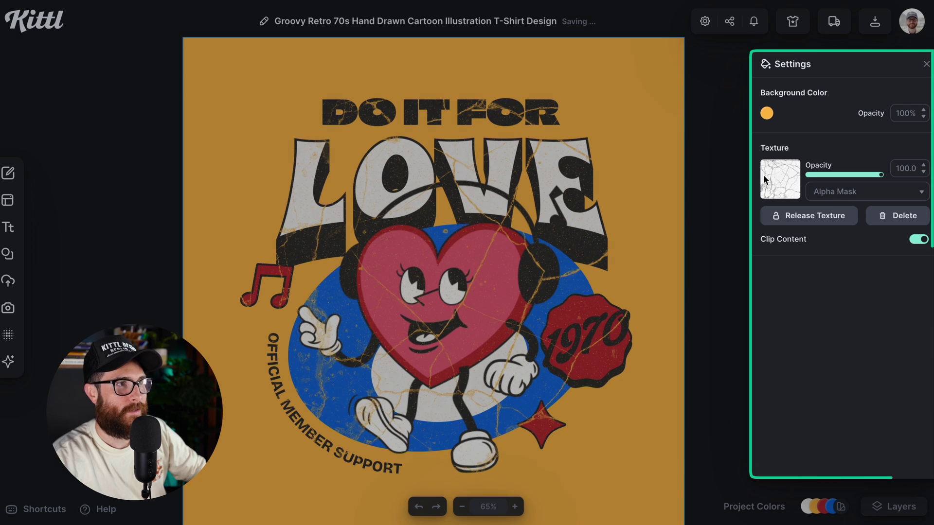
{"action": "scroll", "coordinate": [553, 270], "scroll_direction": "up", "scroll_amount": 5}
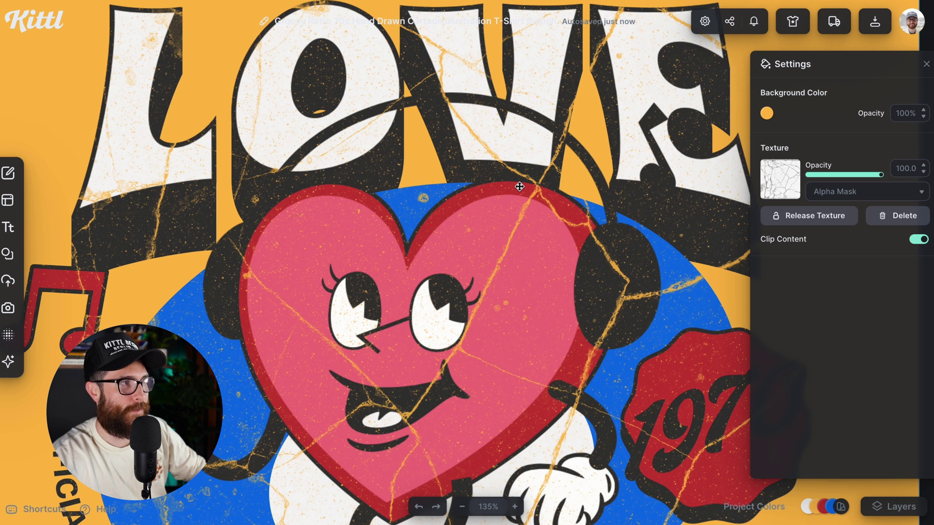
{"action": "scroll", "coordinate": [520, 187], "scroll_direction": "down", "scroll_amount": 3}
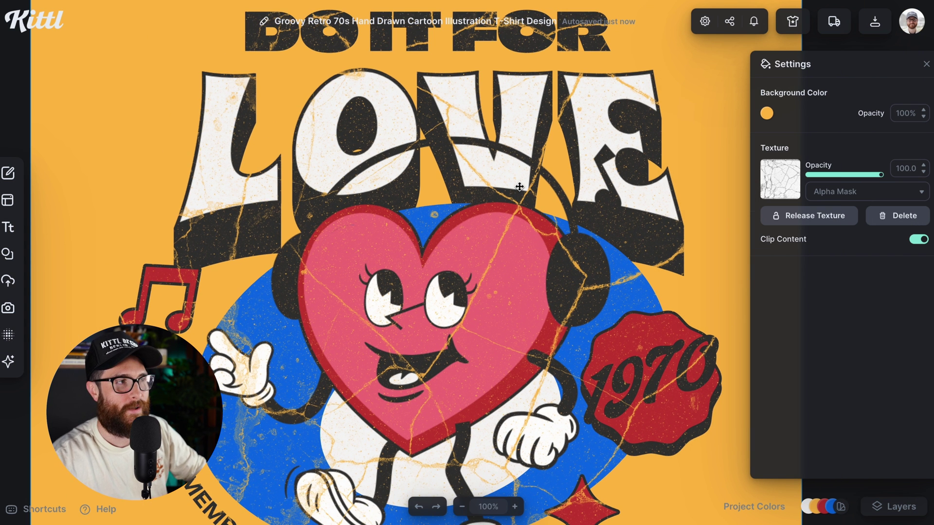
{"action": "scroll", "coordinate": [519, 187], "scroll_direction": "down", "scroll_amount": 3}
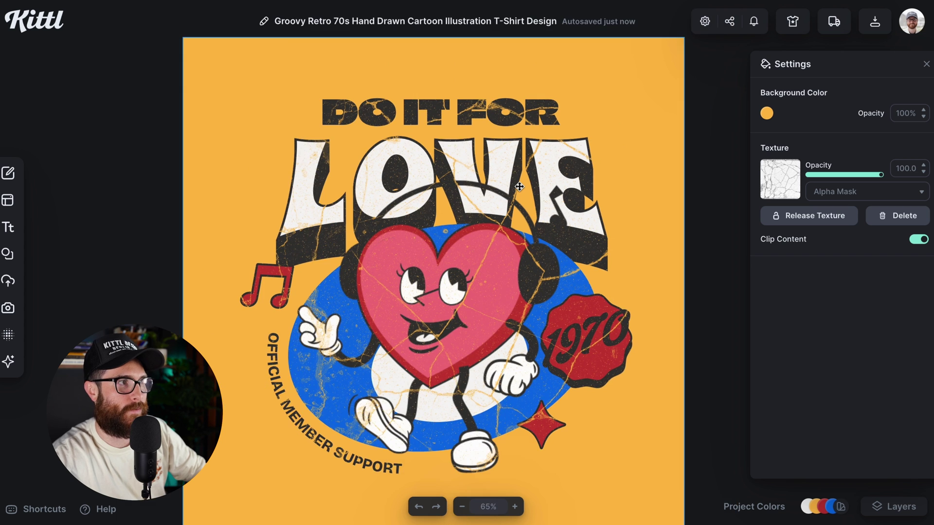
{"action": "scroll", "coordinate": [518, 191], "scroll_direction": "down", "scroll_amount": 2}
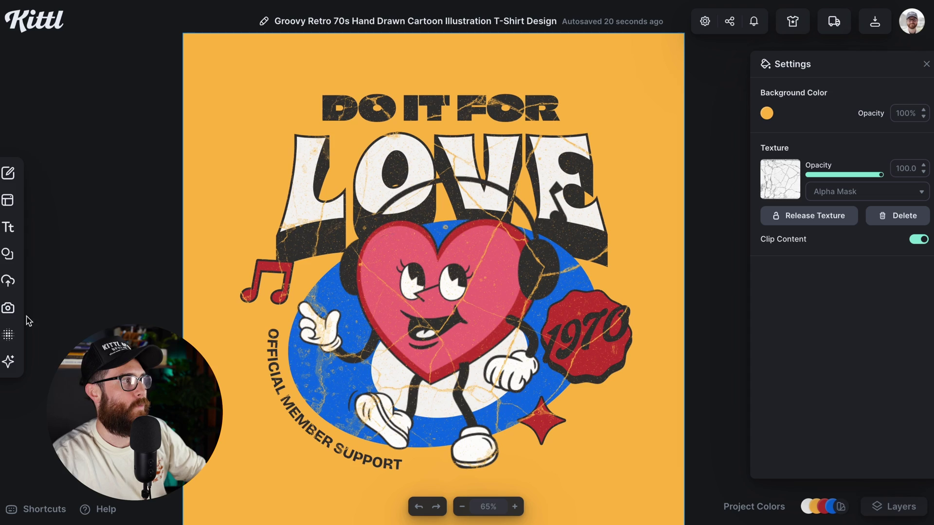
- Reopen Textures, expand the 36-texture Alpha Mask Selection, and apply one to the design
{"action": "left_click", "coordinate": [8, 335]}
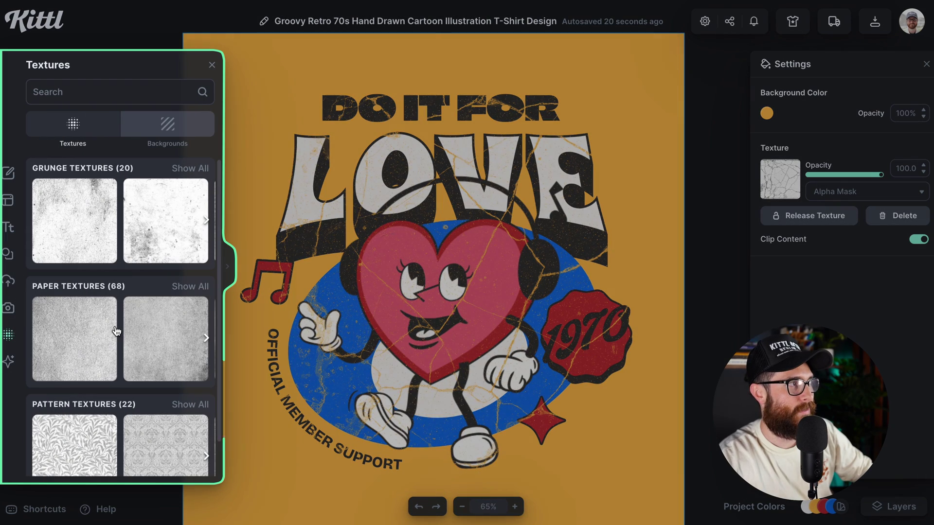
{"action": "scroll", "coordinate": [116, 331], "scroll_direction": "down", "scroll_amount": 5}
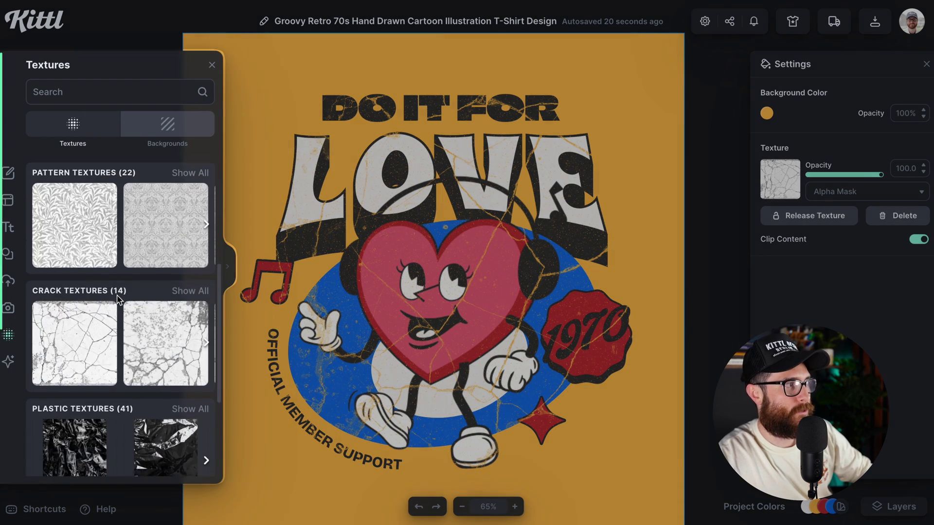
{"action": "scroll", "coordinate": [117, 298], "scroll_direction": "down", "scroll_amount": 6}
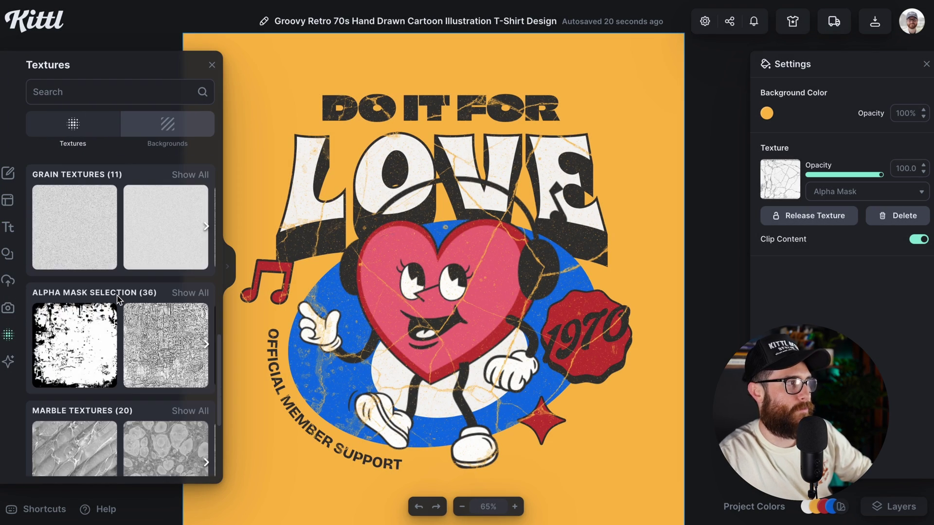
{"action": "scroll", "coordinate": [117, 262], "scroll_direction": "up", "scroll_amount": 1}
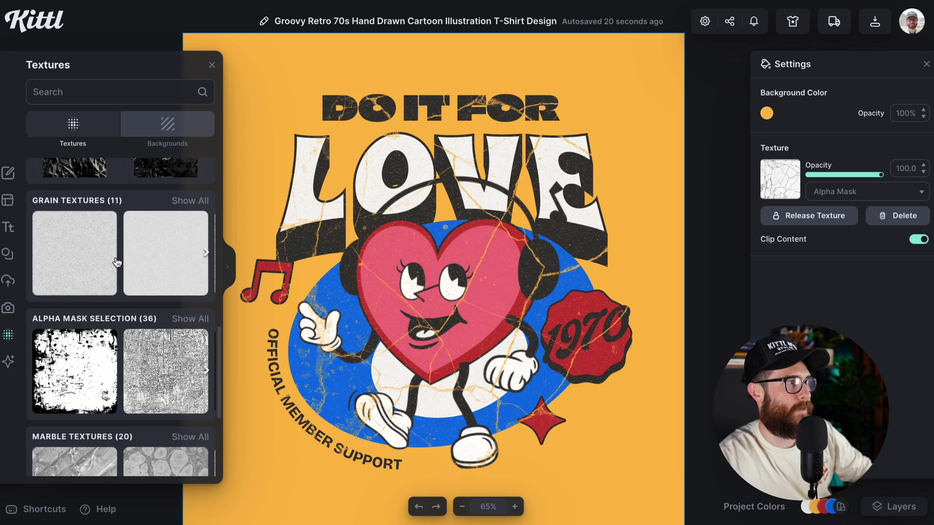
{"action": "scroll", "coordinate": [117, 262], "scroll_direction": "down", "scroll_amount": 1}
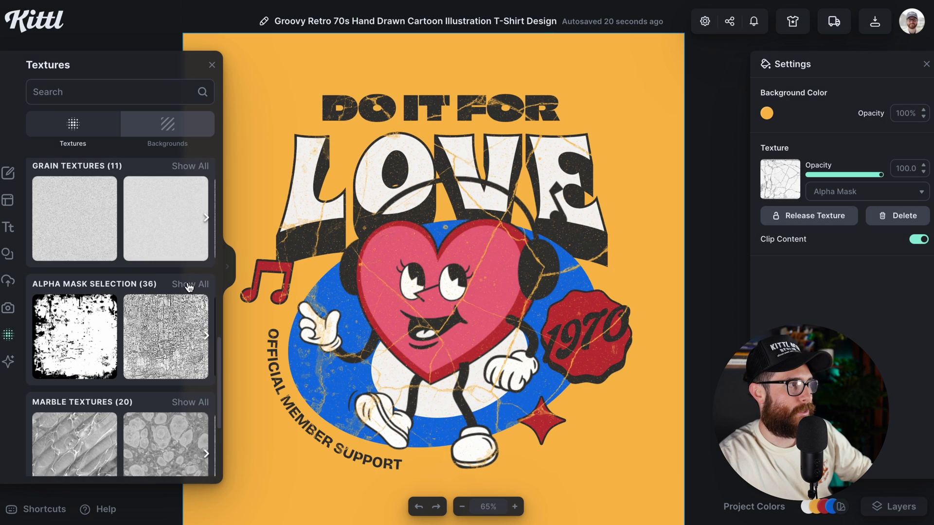
{"action": "left_click", "coordinate": [190, 285]}
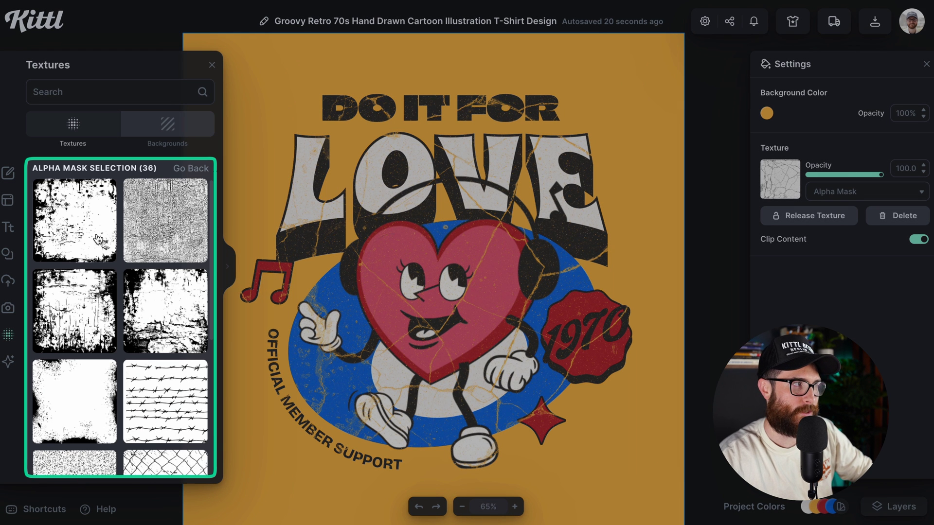
{"action": "left_click", "coordinate": [98, 238]}
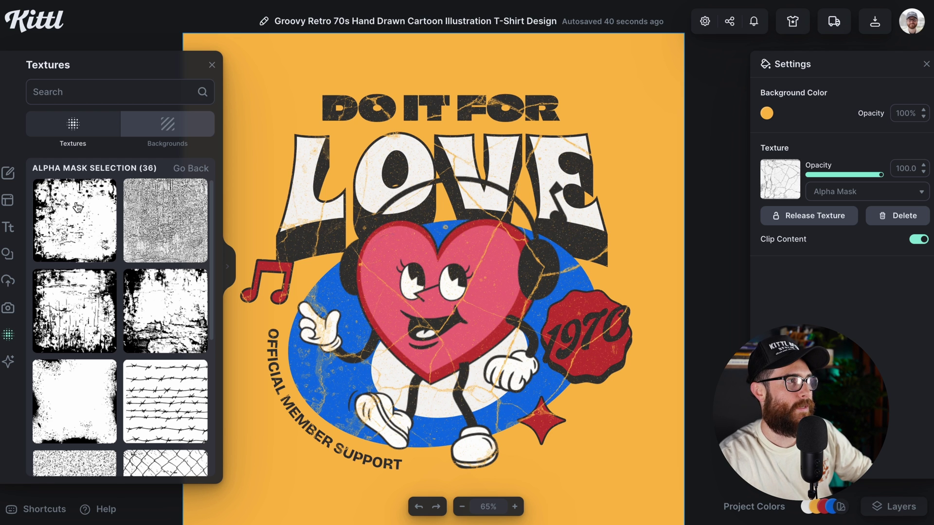
- Apply the first Alpha Mask Selection grunge texture and zoom in to inspect the distress
{"action": "left_click", "coordinate": [87, 224]}
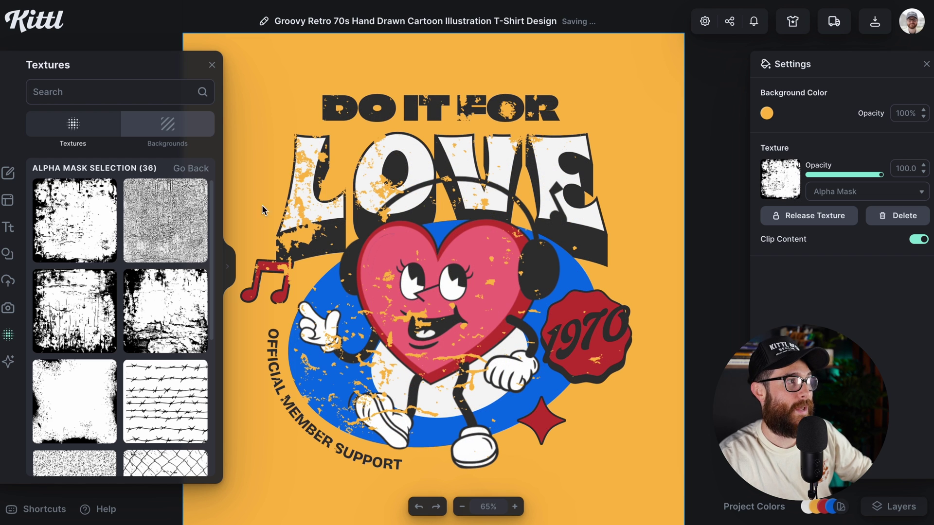
{"action": "scroll", "coordinate": [361, 222], "scroll_direction": "left", "scroll_amount": 3}
{"action": "scroll", "coordinate": [361, 222], "scroll_direction": "up", "scroll_amount": 2}
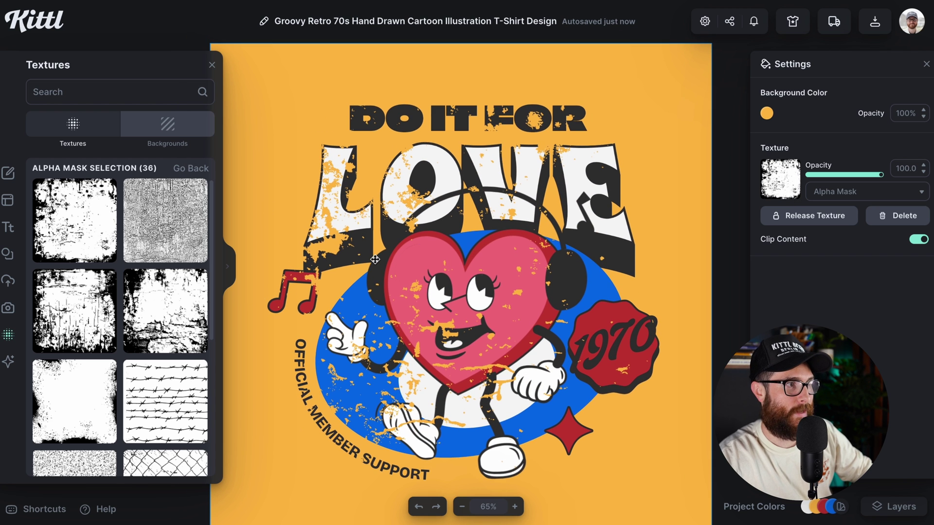
{"action": "scroll", "coordinate": [375, 259], "scroll_direction": "up", "scroll_amount": 1}
{"action": "scroll", "coordinate": [375, 260], "scroll_direction": "left", "scroll_amount": 3}
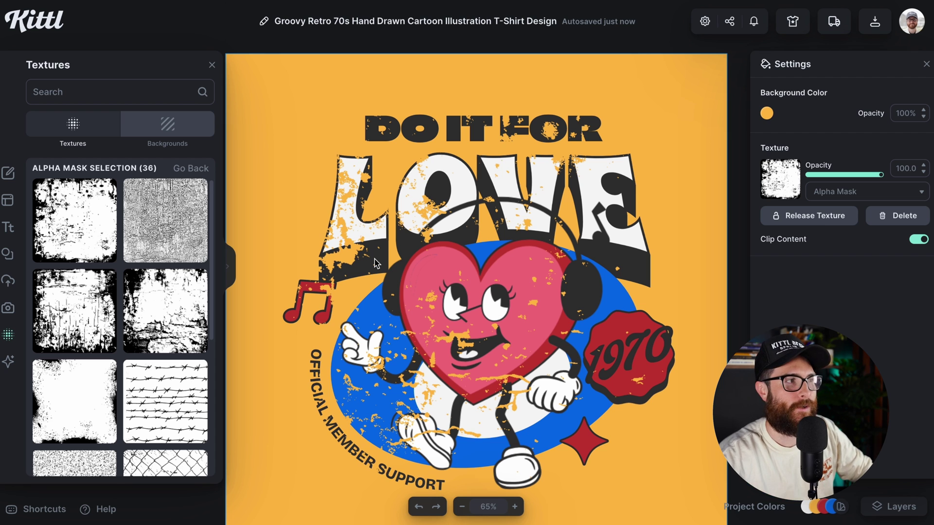
{"action": "key", "text": "shift+0"}
{"action": "scroll", "coordinate": [375, 264], "scroll_direction": "up", "scroll_amount": 1}
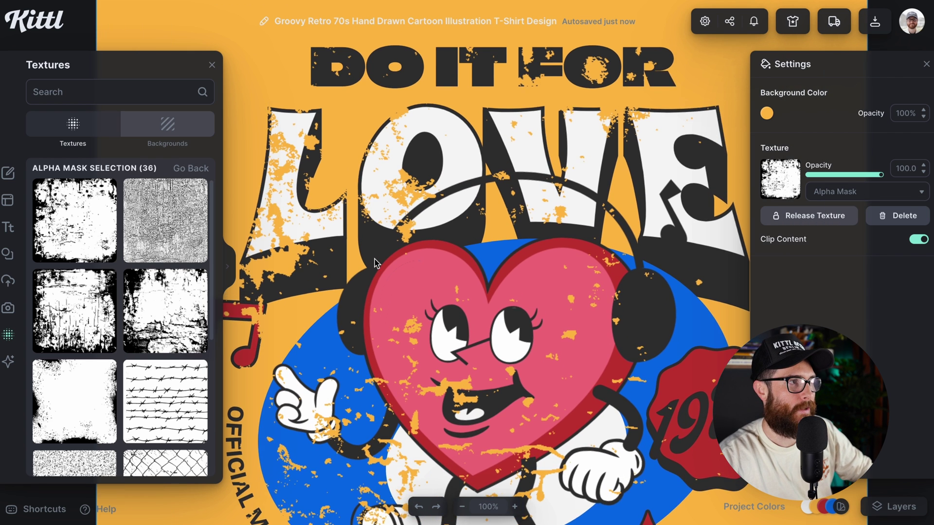
{"action": "scroll", "coordinate": [375, 264], "scroll_direction": "left", "scroll_amount": 2}
{"action": "scroll", "coordinate": [374, 264], "scroll_direction": "up", "scroll_amount": 2}
{"action": "scroll", "coordinate": [375, 264], "scroll_direction": "left", "scroll_amount": 5}
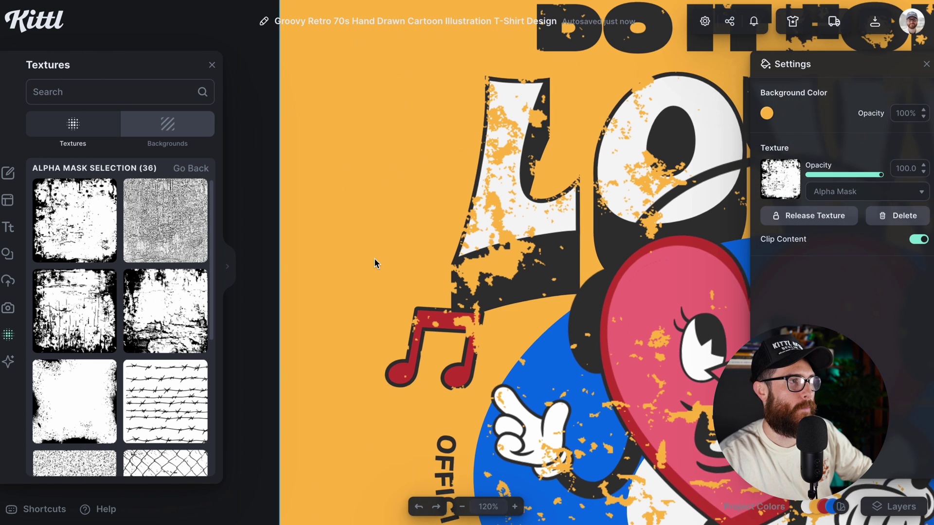
{"action": "scroll", "coordinate": [374, 263], "scroll_direction": "right", "scroll_amount": 3}
{"action": "scroll", "coordinate": [389, 263], "scroll_direction": "up", "scroll_amount": 3}
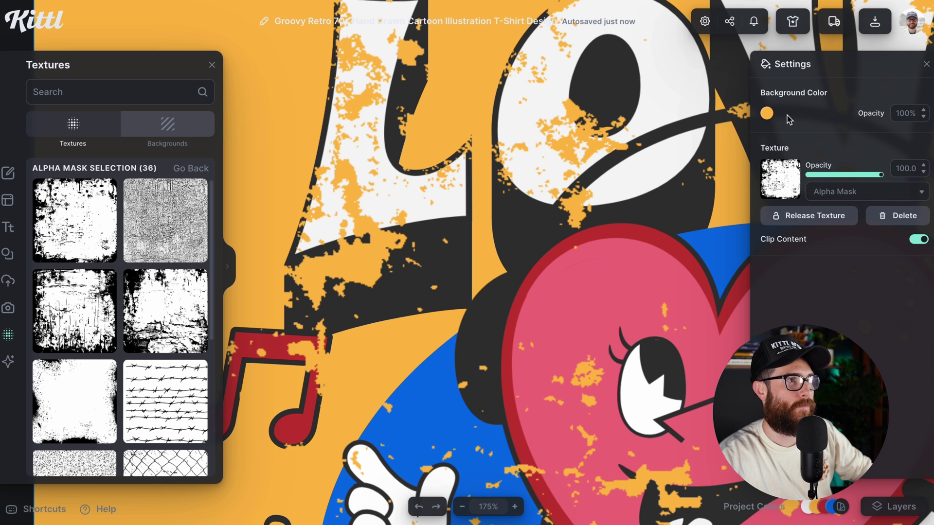
- Reset the background colour to a solid orange
{"action": "left_click", "coordinate": [766, 113]}
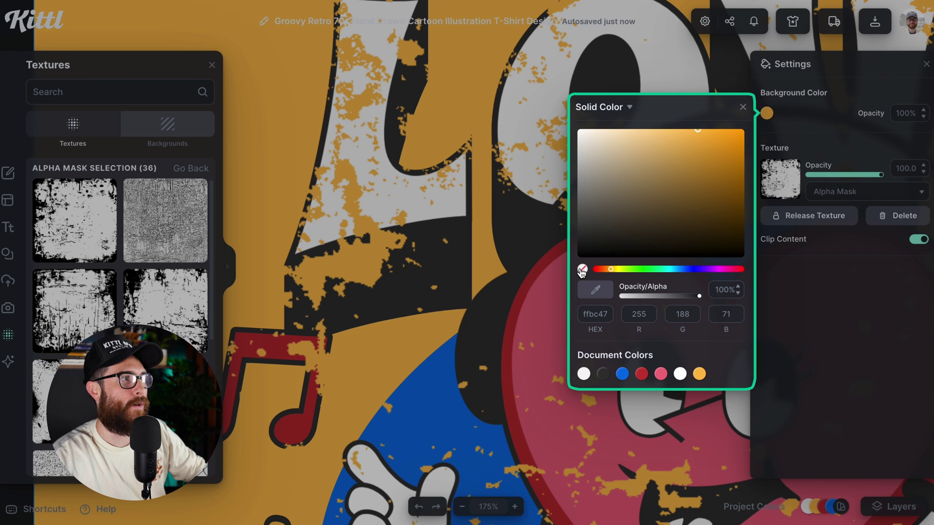
{"action": "left_click", "coordinate": [582, 269]}
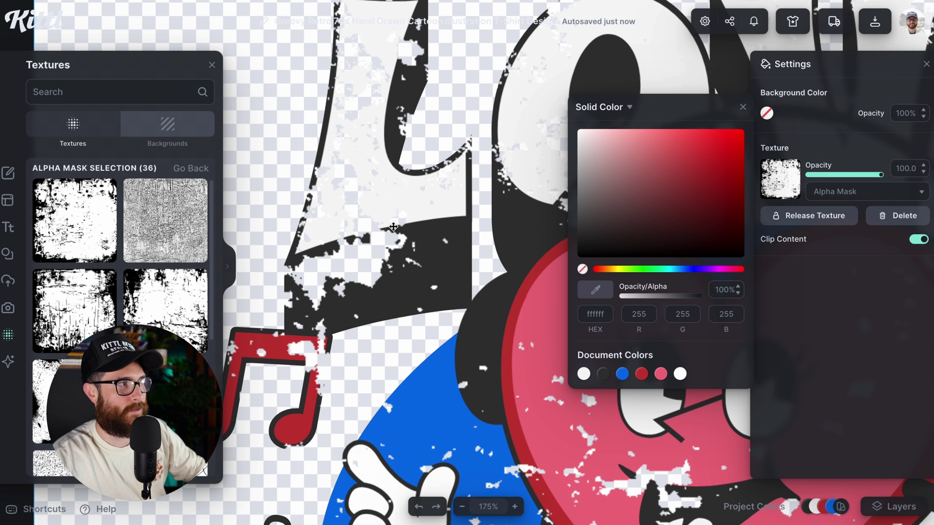
{"action": "left_click", "coordinate": [615, 274]}
{"action": "left_click", "coordinate": [613, 270]}
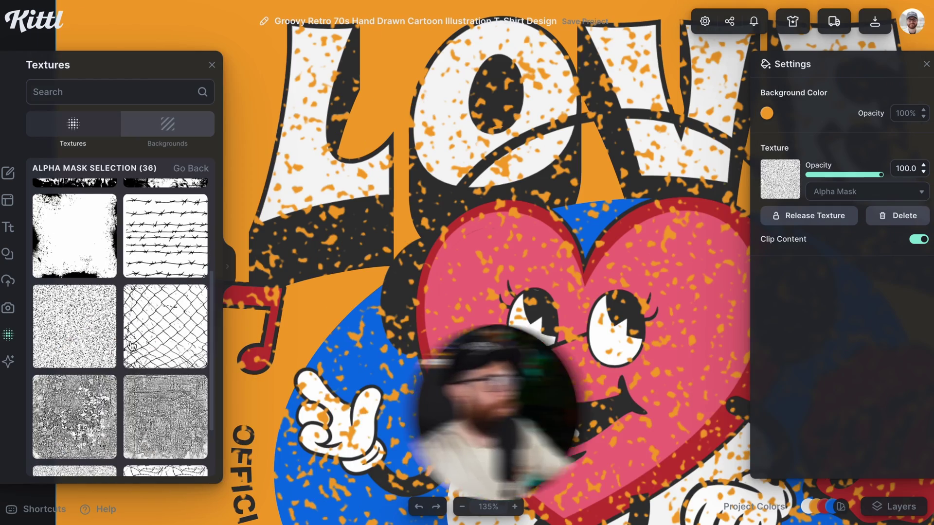
- Swap the grunge texture for the chain-link fence pattern
{"action": "scroll", "coordinate": [131, 346], "scroll_direction": "down", "scroll_amount": 1}
{"action": "left_click", "coordinate": [156, 295]}
{"action": "scroll", "coordinate": [509, 331], "scroll_direction": "down", "scroll_amount": 2}
{"action": "scroll", "coordinate": [508, 331], "scroll_direction": "down", "scroll_amount": 5}
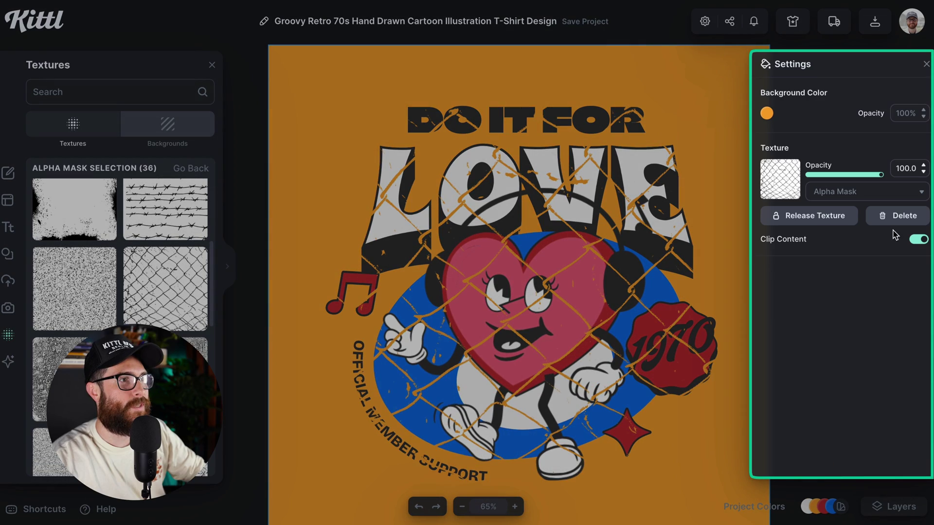
{"action": "left_click", "coordinate": [923, 247]}
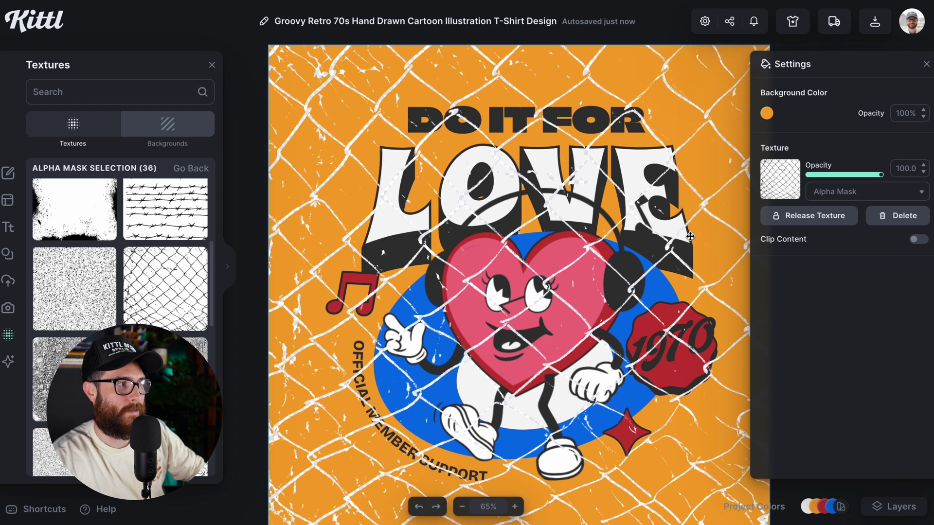
{"action": "scroll", "coordinate": [674, 261], "scroll_direction": "down", "scroll_amount": 1}
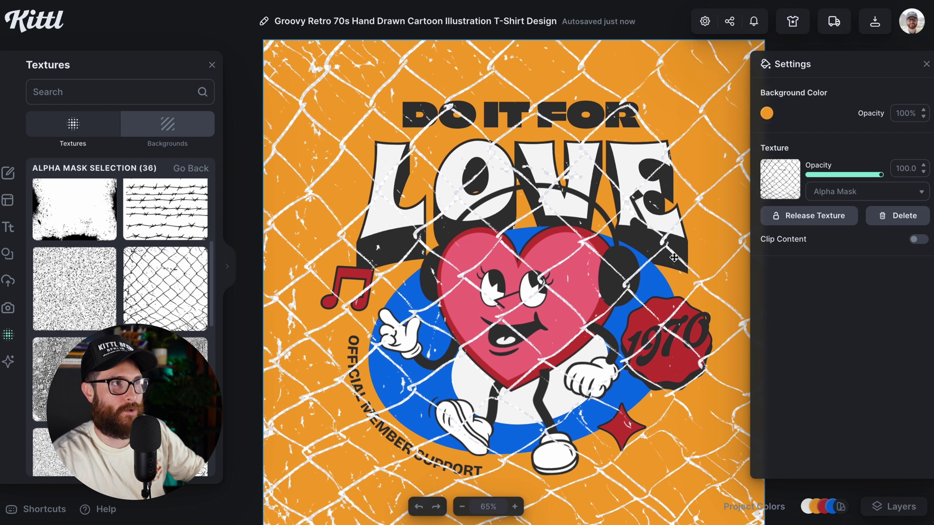
{"action": "scroll", "coordinate": [673, 258], "scroll_direction": "right", "scroll_amount": 3}
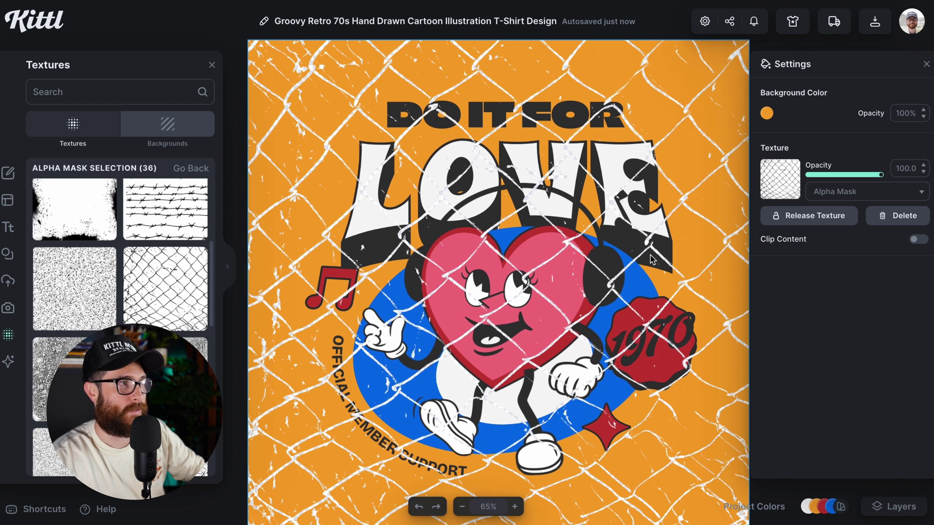
{"action": "left_click", "coordinate": [916, 240]}
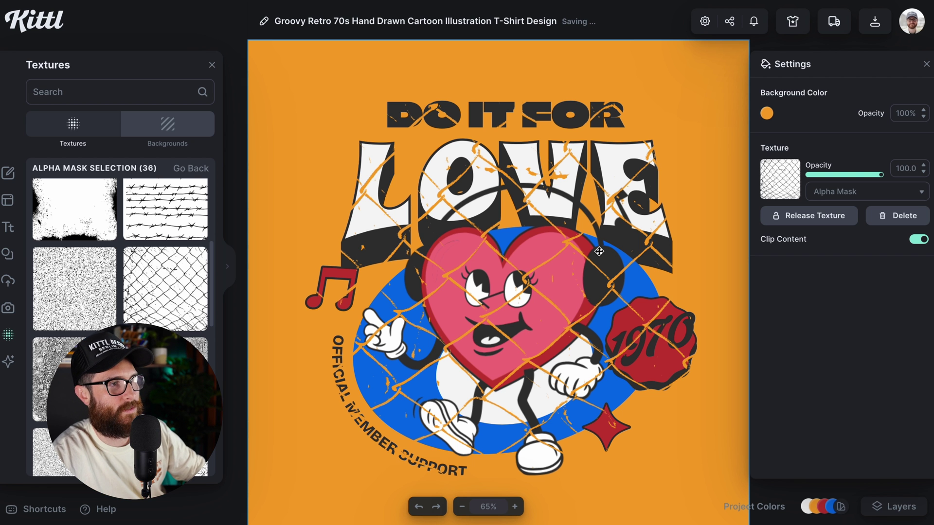
{"action": "scroll", "coordinate": [84, 392], "scroll_direction": "down", "scroll_amount": 2}
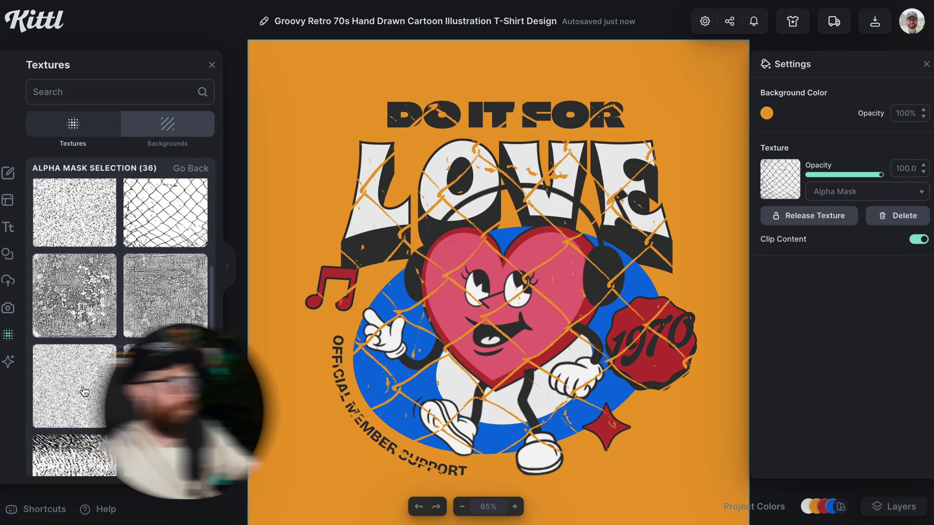
{"action": "scroll", "coordinate": [82, 399], "scroll_direction": "down", "scroll_amount": 3}
- Apply the radial halftone dot texture, inspect it up close, then fit the whole design in view
{"action": "left_click", "coordinate": [168, 263]}
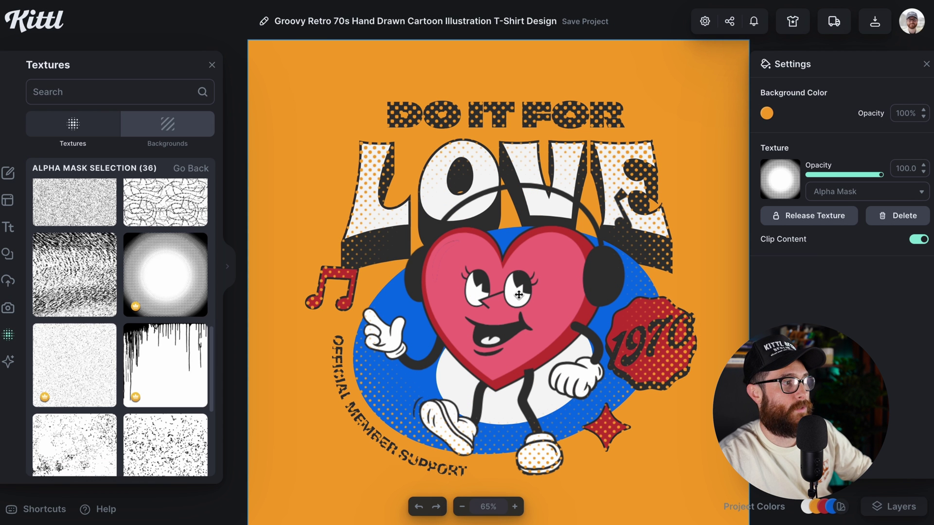
{"action": "scroll", "coordinate": [519, 294], "scroll_direction": "up", "scroll_amount": 5}
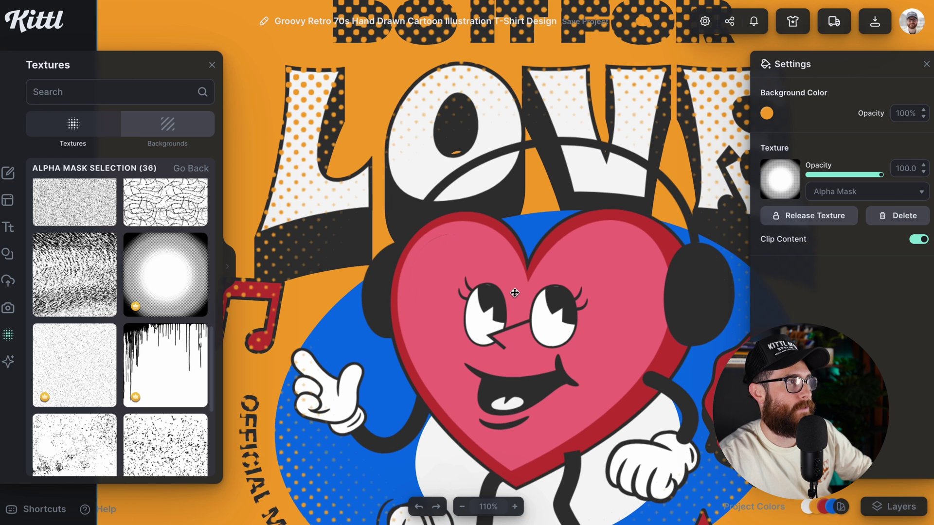
{"action": "scroll", "coordinate": [514, 292], "scroll_direction": "up", "scroll_amount": 2}
{"action": "scroll", "coordinate": [513, 291], "scroll_direction": "up", "scroll_amount": 3}
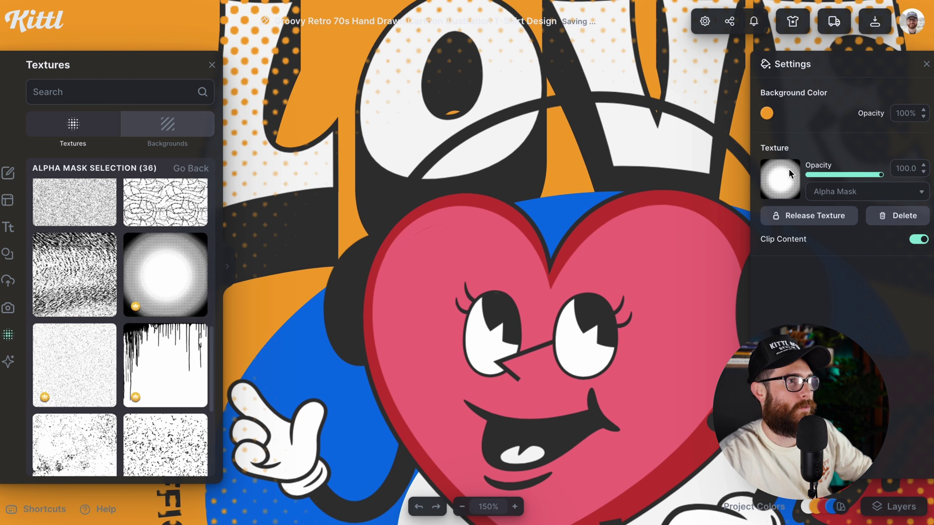
{"action": "key", "text": "shift+1"}
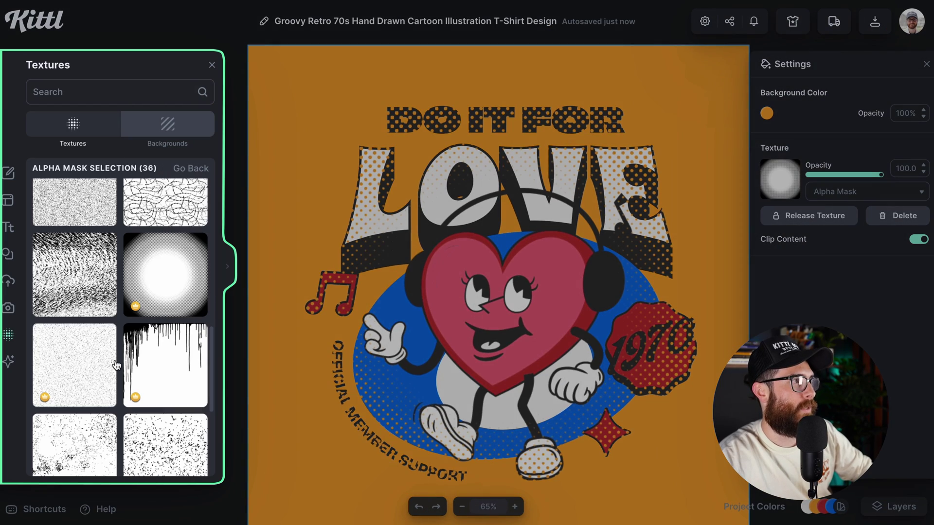
- Apply the gray texture from the Halftone Textures category
{"action": "left_click", "coordinate": [191, 168]}
{"action": "scroll", "coordinate": [121, 304], "scroll_direction": "down", "scroll_amount": 4}
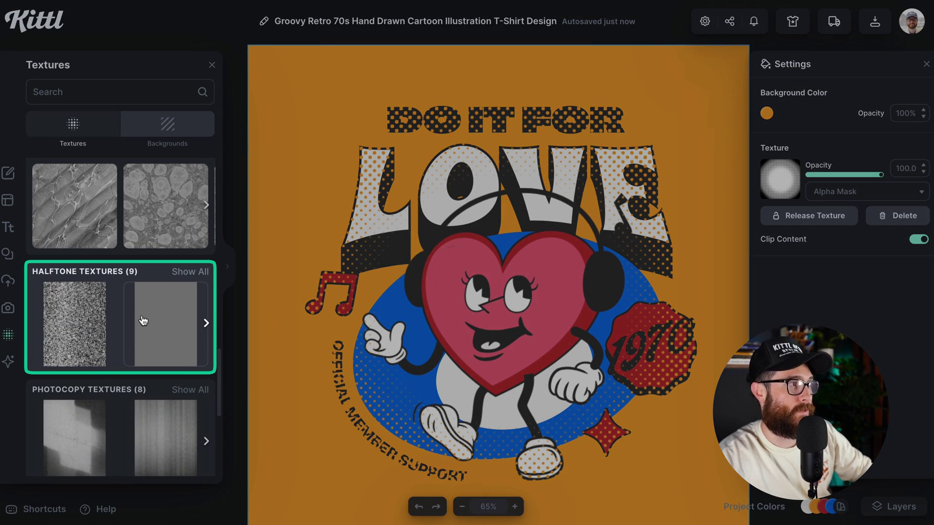
{"action": "left_click", "coordinate": [150, 320]}
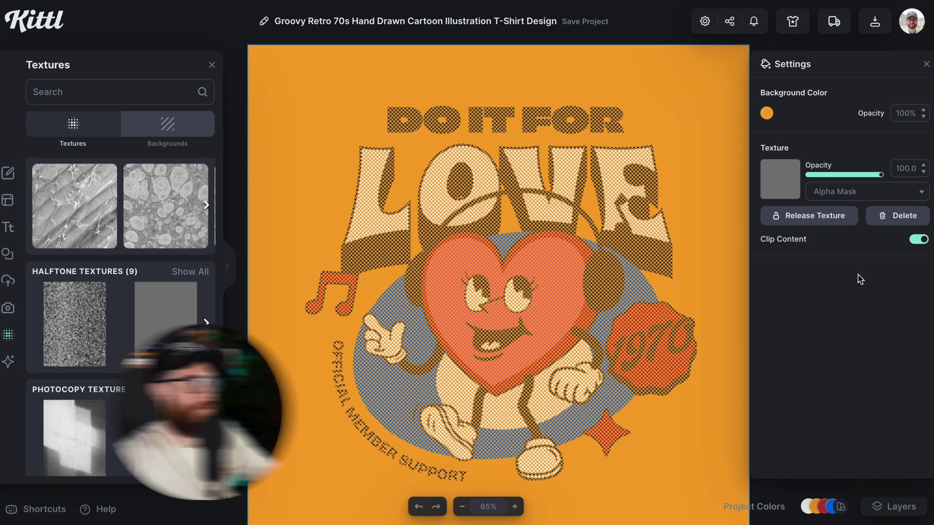
{"action": "scroll", "coordinate": [480, 243], "scroll_direction": "up", "scroll_amount": 3}
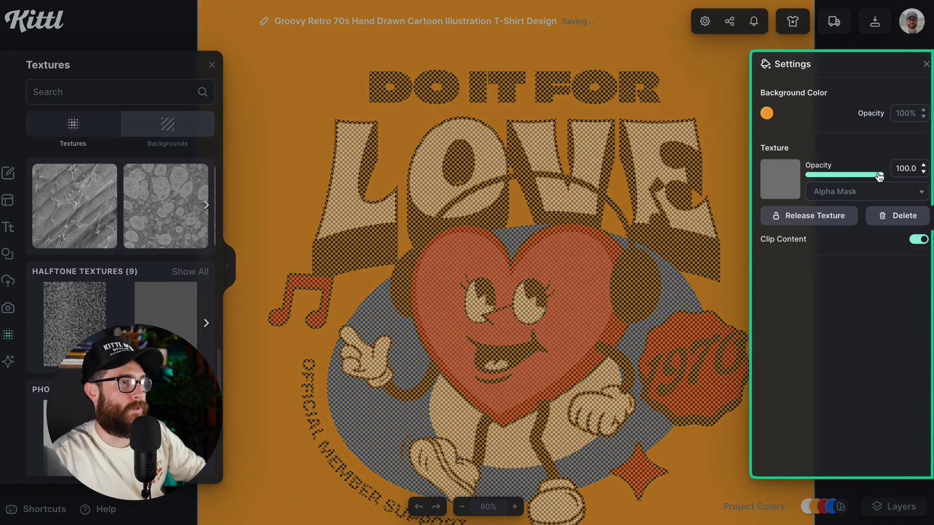
- Set the texture blend mode to Color Burn and lower its opacity to 42.6
{"action": "mouse_move", "coordinate": [880, 174]}
{"action": "left_mouse_down"}
{"action": "mouse_move", "coordinate": [841, 176]}
{"action": "mouse_move", "coordinate": [883, 184]}
{"action": "left_mouse_up"}
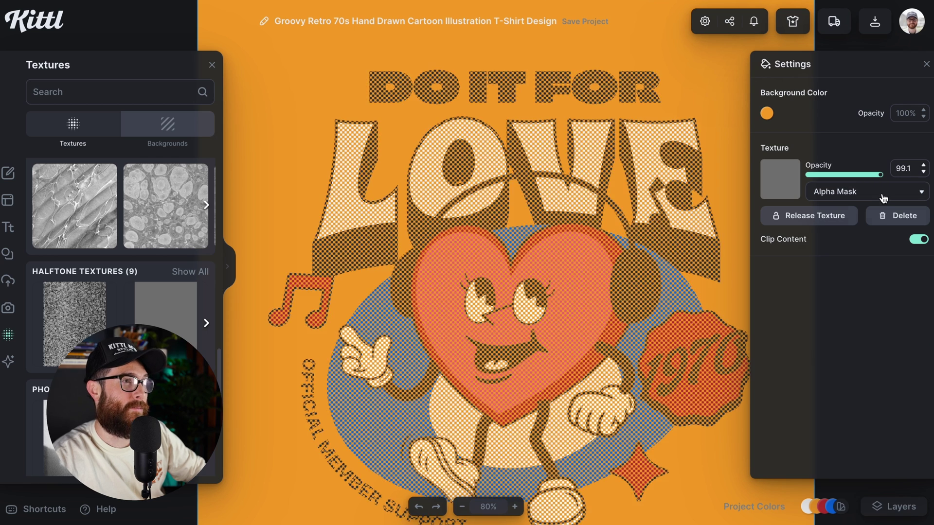
{"action": "left_click", "coordinate": [884, 195]}
{"action": "left_click", "coordinate": [863, 243]}
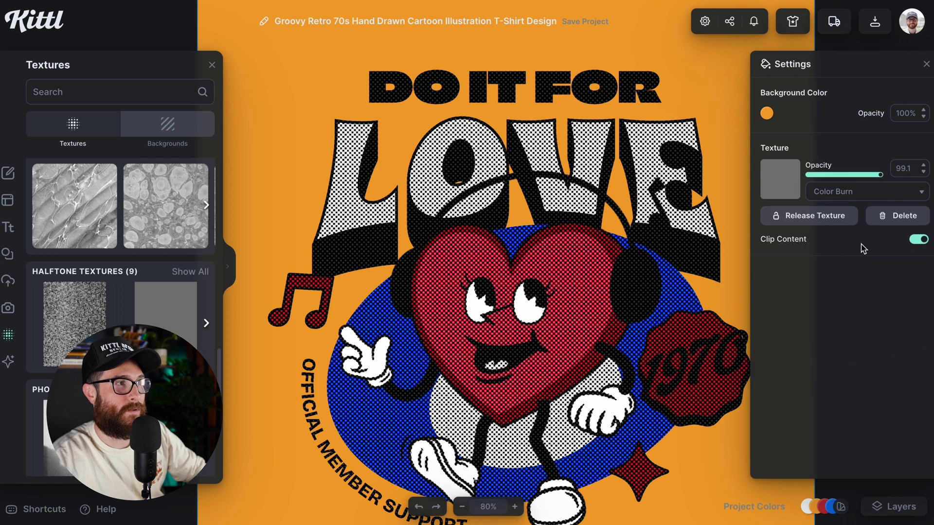
{"action": "left_click_drag", "start_coordinate": [870, 179], "coordinate": [861, 178]}
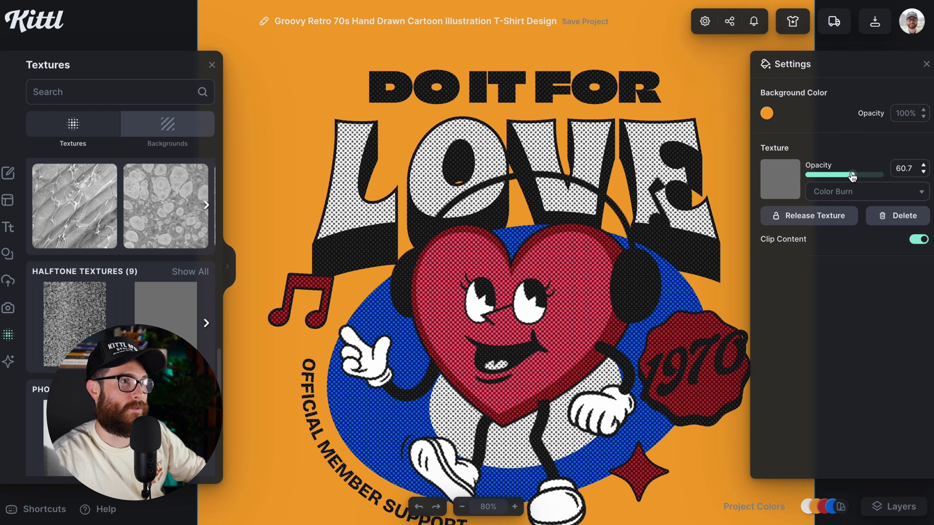
{"action": "left_click_drag", "start_coordinate": [849, 176], "coordinate": [841, 177]}
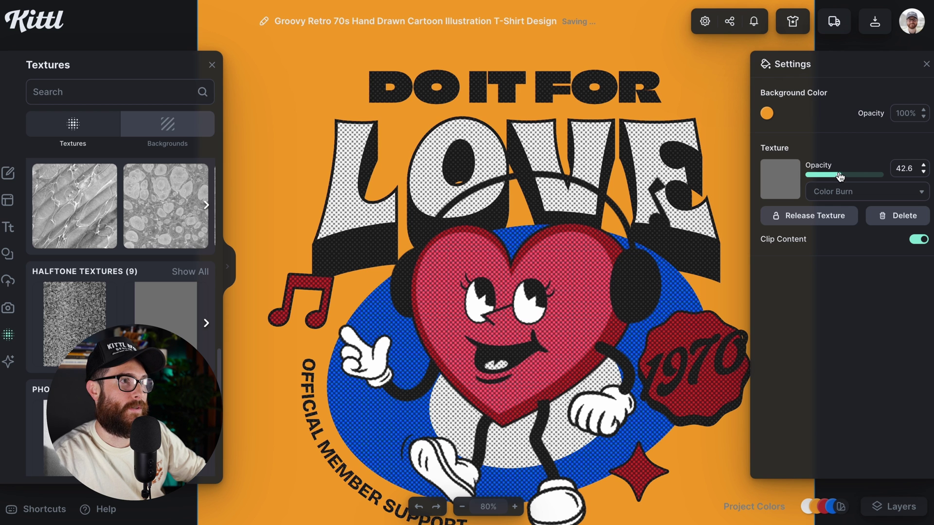